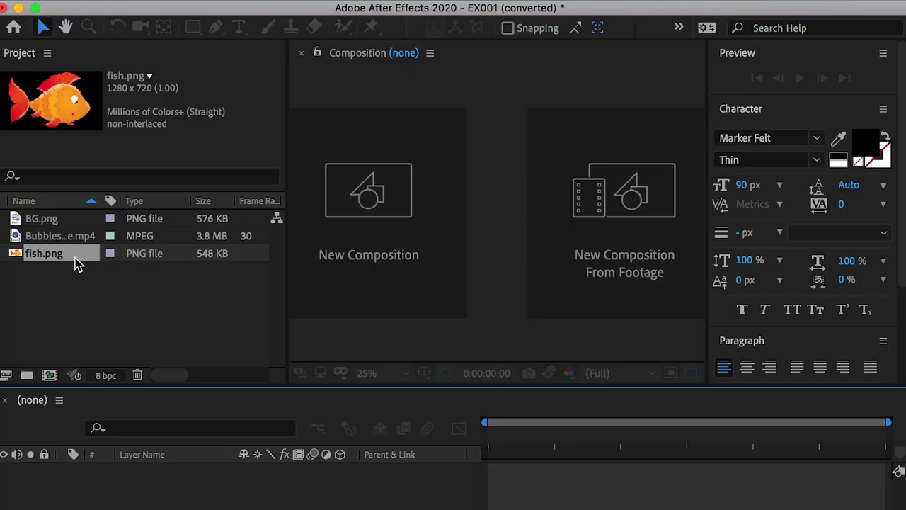
- Create a composition from BG.png and another one from fish.png
double_click(76, 256)
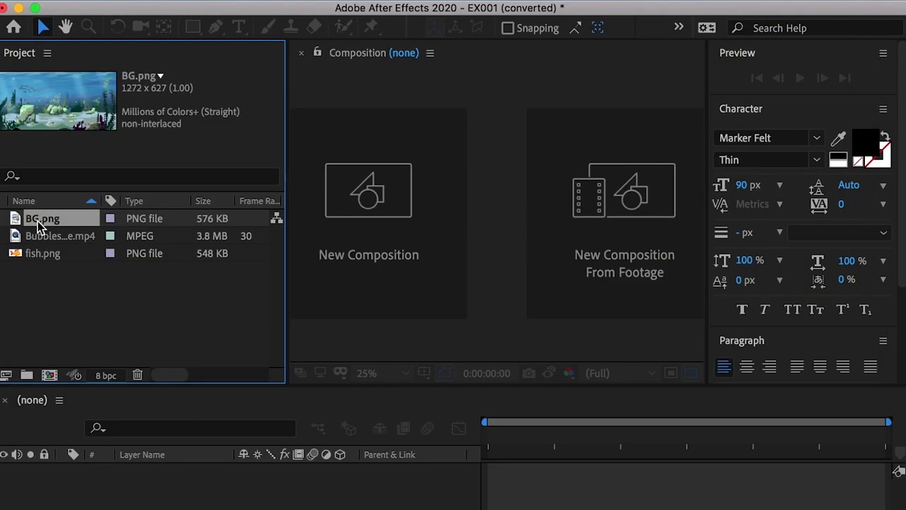
drag(38, 221, 49, 376)
click(47, 275)
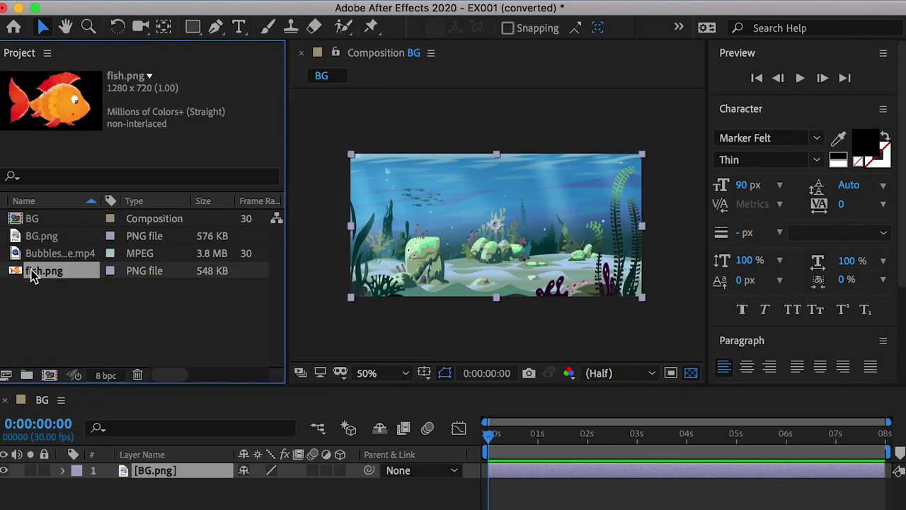
drag(31, 275, 50, 374)
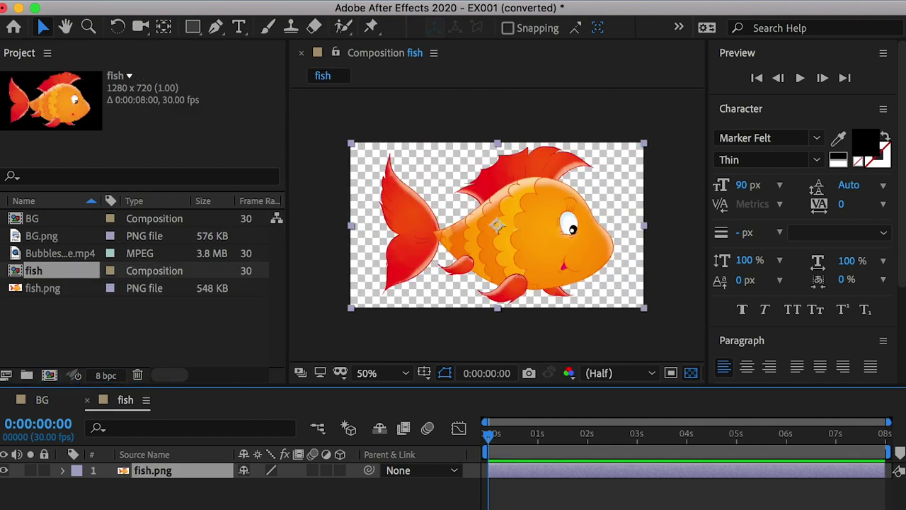
- Enlarge the fish composition to a width of 1553 px and a height of 1165 px
key(super+k)
drag(556, 446, 657, 437)
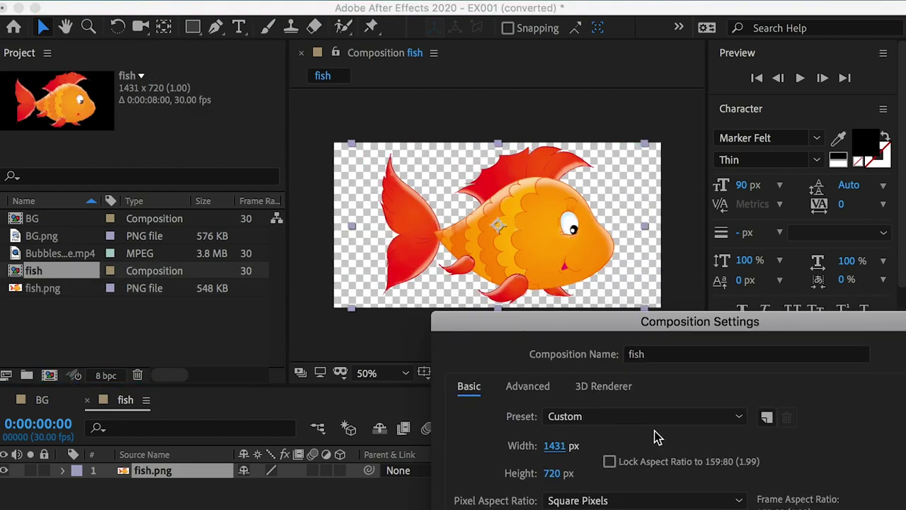
drag(552, 453, 666, 488)
drag(565, 476, 649, 445)
drag(598, 320, 595, 35)
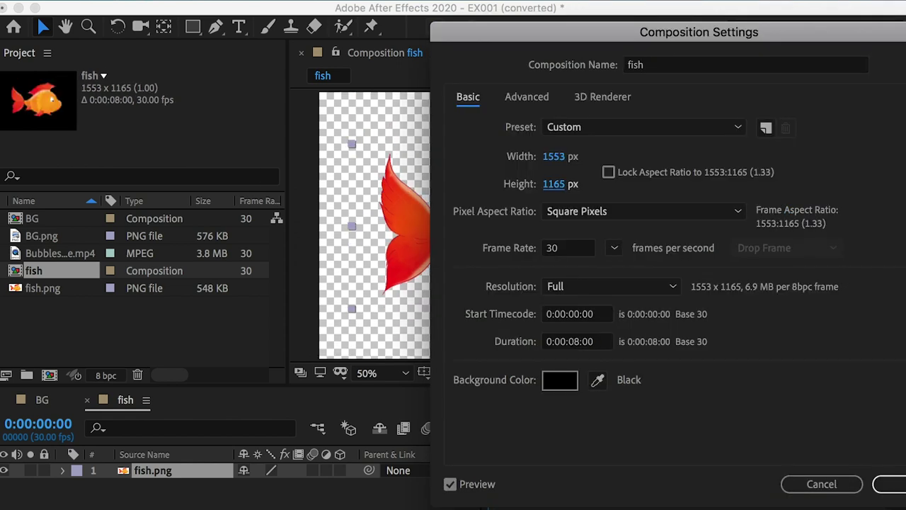
click(898, 485)
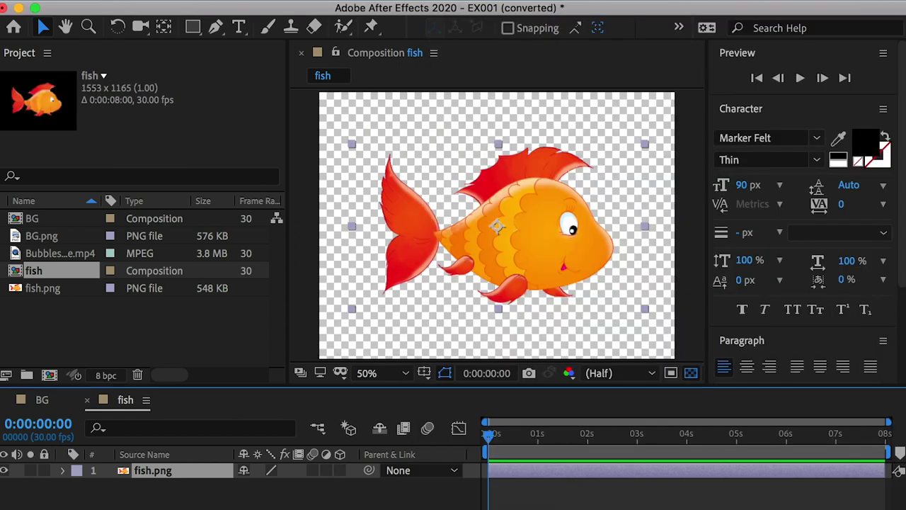
- Add a null object named Body01 to the fish composition and place it on the face, just below the eye
right_click(247, 304)
click(522, 409)
key(Return)
text(Body01)
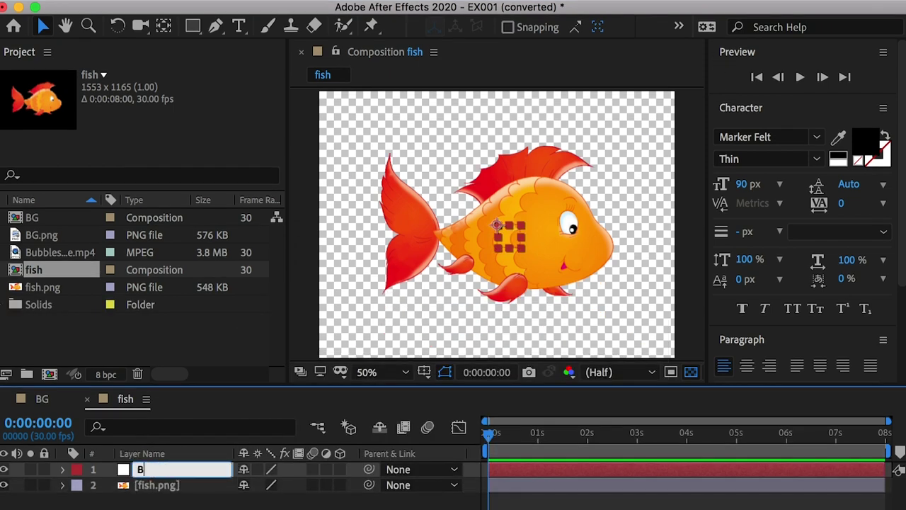
click(149, 503)
click(148, 468)
scroll(538, 237, up, 1)
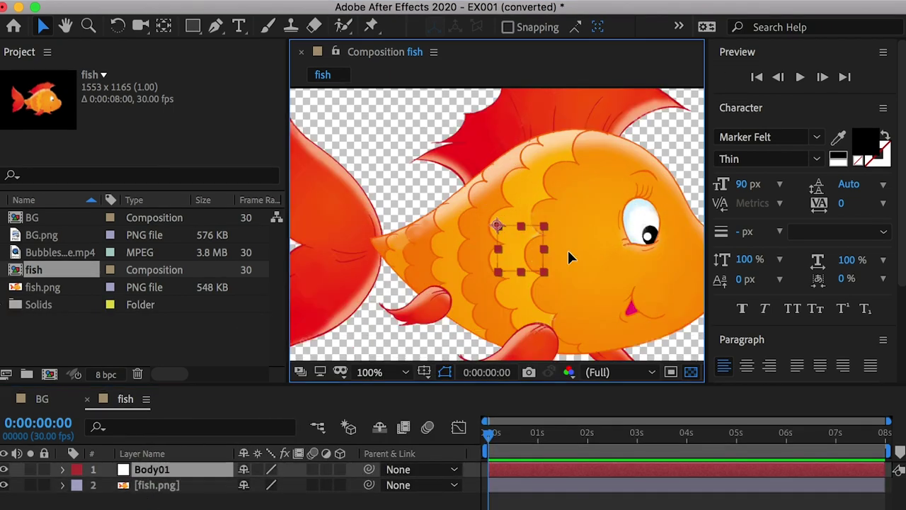
drag(524, 238, 597, 244)
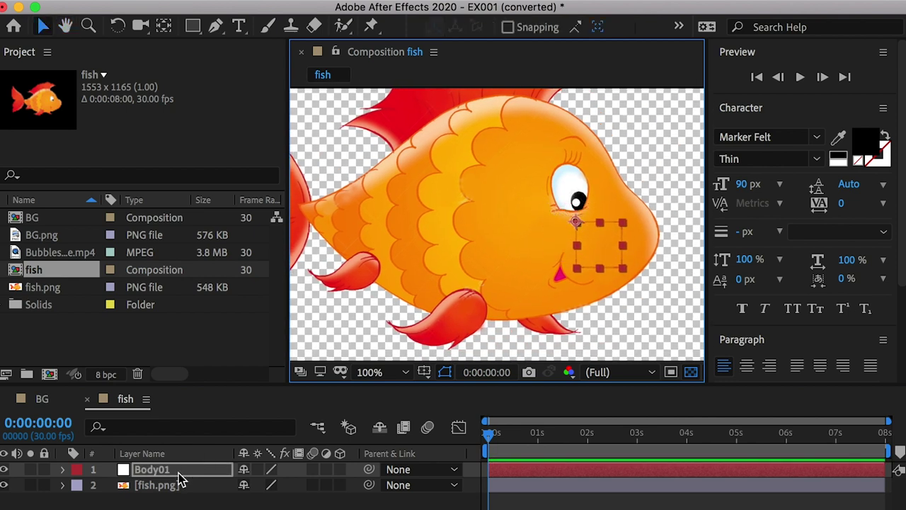
- Duplicate the Body01 null twice, placing Body02 at the middle of the fish's body and Body03 at the base of the tail
key(super+d)
scroll(577, 237, left, 3)
drag(655, 236, 393, 234)
key(super+d)
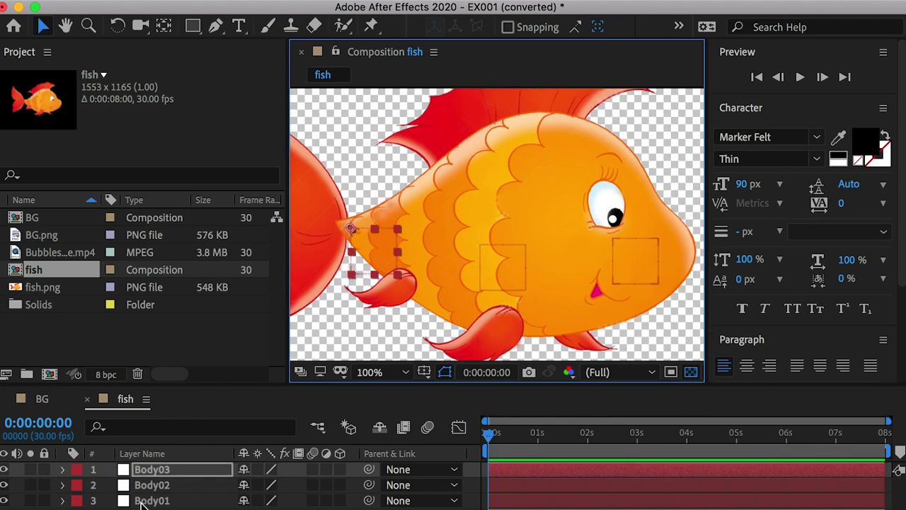
- Change the label colour of the Body01, Body02 and Body03 nulls to blue
shift+click(144, 500)
click(76, 472)
click(106, 509)
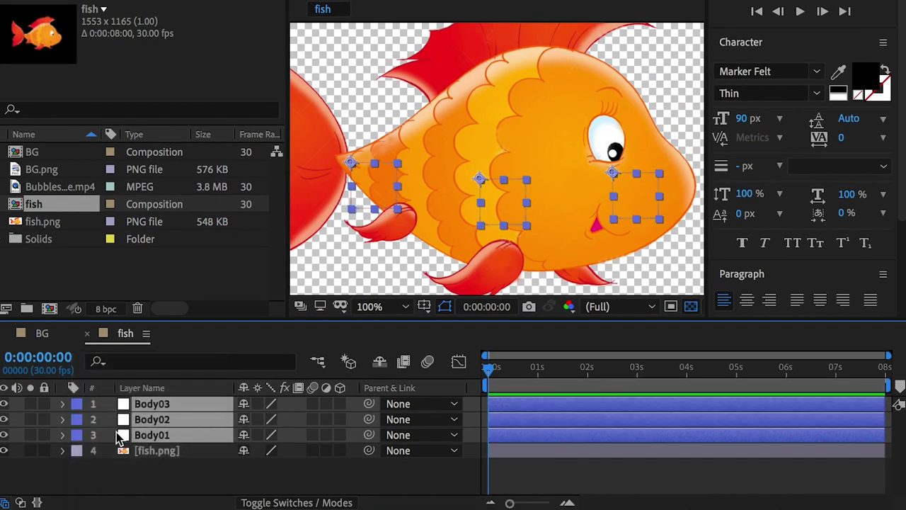
- Add three puppet pins to the fish.png layer at the null positions: below the eye, mid-body and at the tail base
click(125, 457)
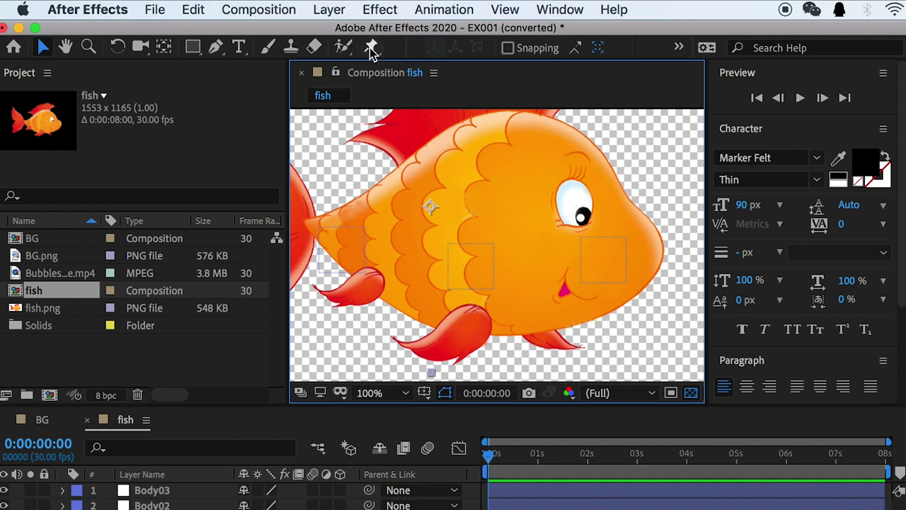
click(371, 47)
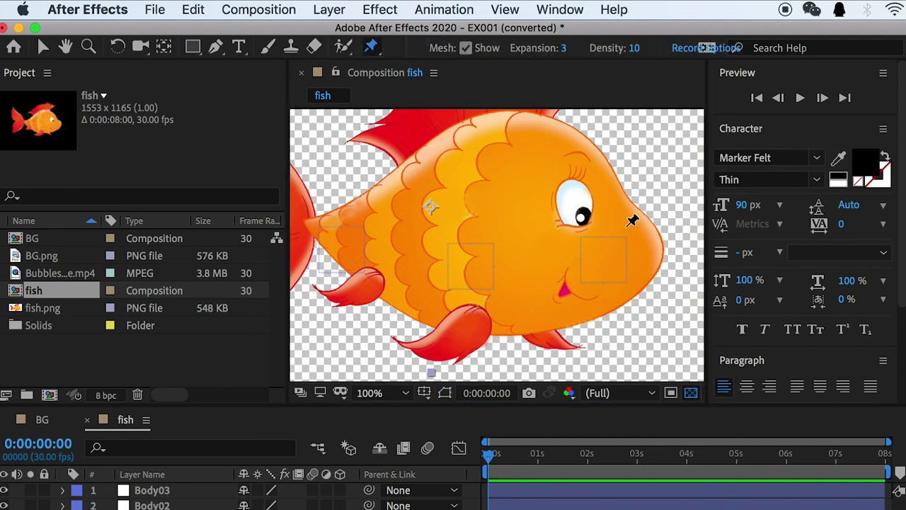
click(582, 236)
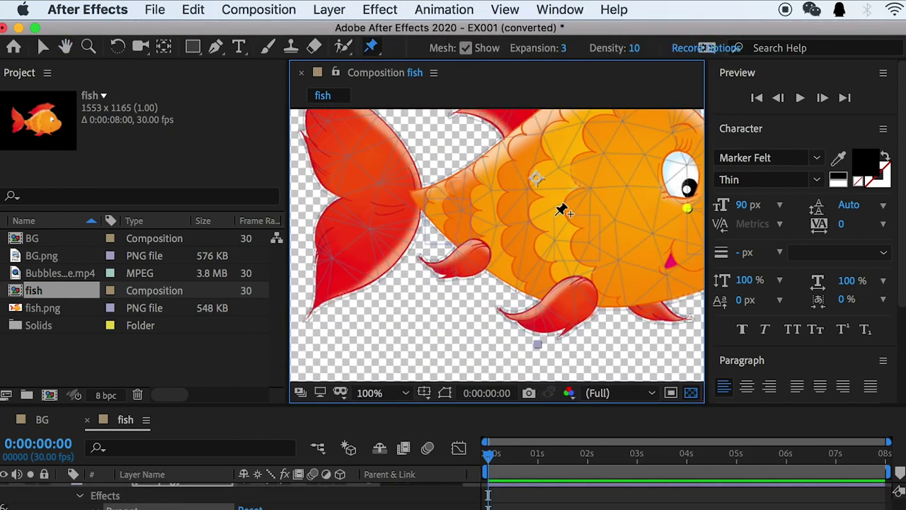
click(557, 214)
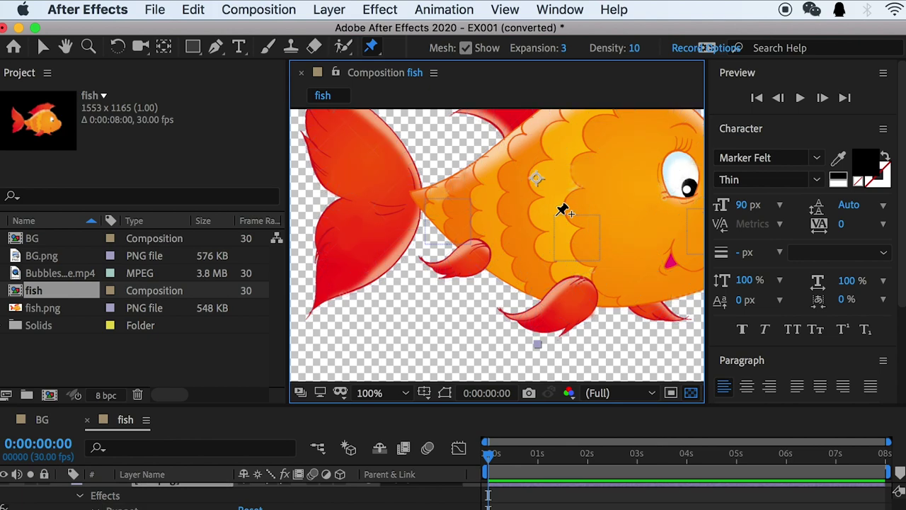
click(432, 194)
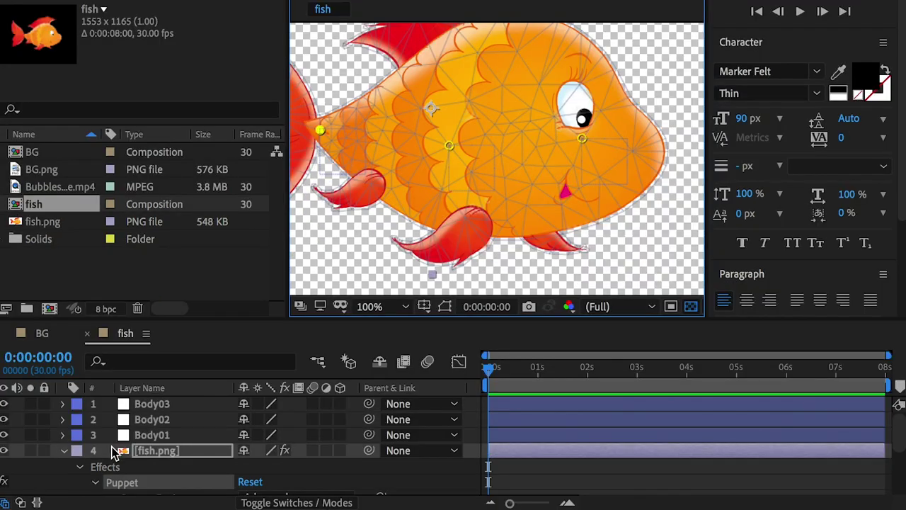
- Expand the Puppet effect's Mesh 1 deform settings on fish.png down to the Position property of Puppet Pin 1
scroll(106, 482, down, 3)
click(122, 456)
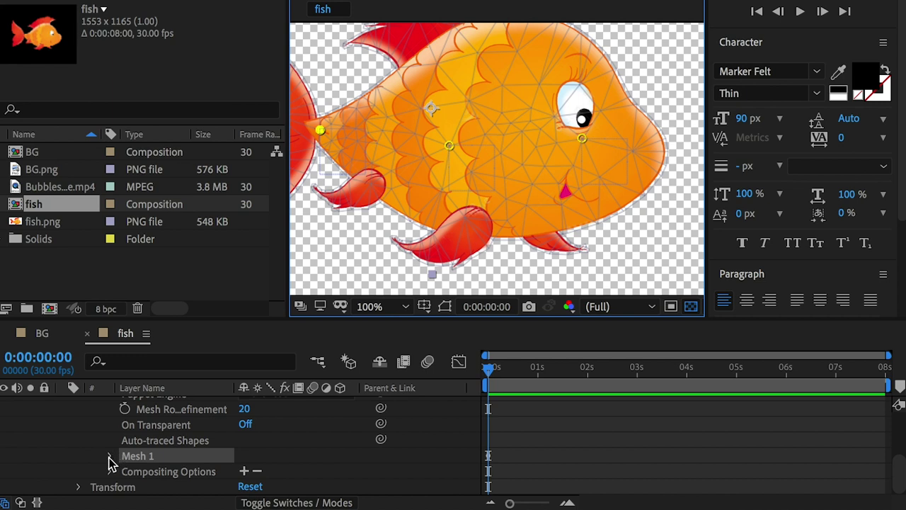
click(110, 457)
click(125, 457)
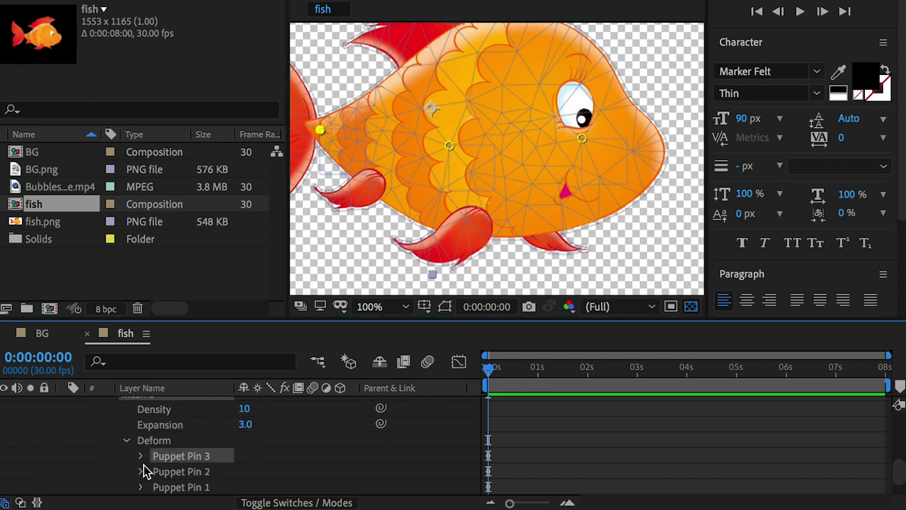
click(140, 456)
click(182, 456)
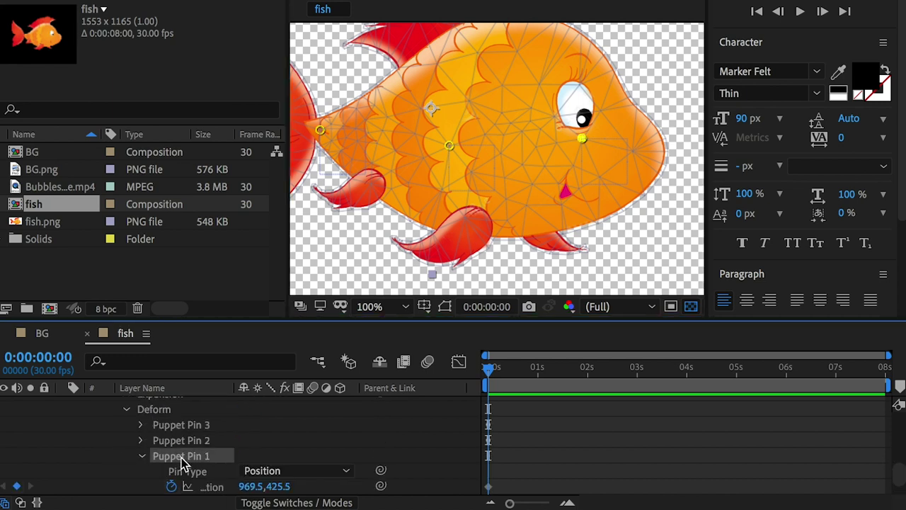
scroll(212, 439, down, 1)
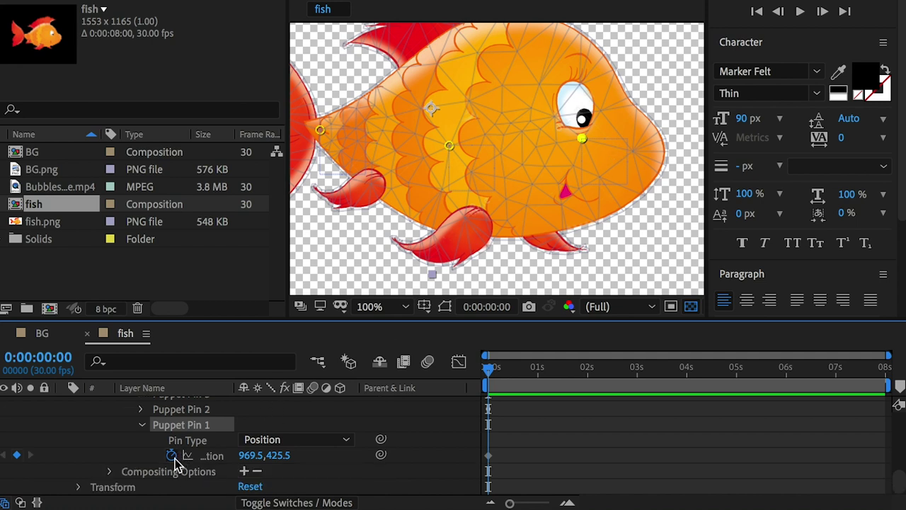
- Give Puppet Pin 1's Position the expression n=thisComp.layer("Body01"); nullpos=n.toComp(n.anchorPoint); fromComp(nullpos)
alt+click(172, 456)
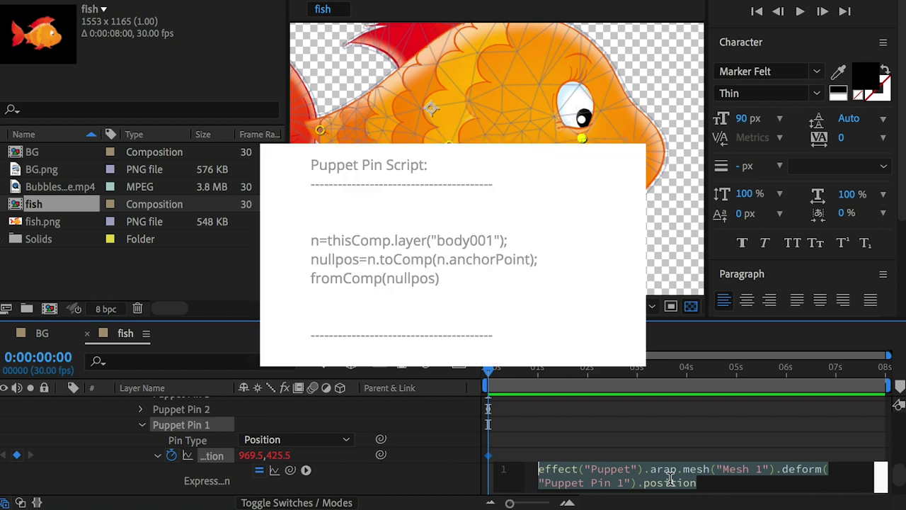
text(n=thisComp.layer("body001"); nullpos=n.toComp(n.anchorPoint); fromComp(nullpos))
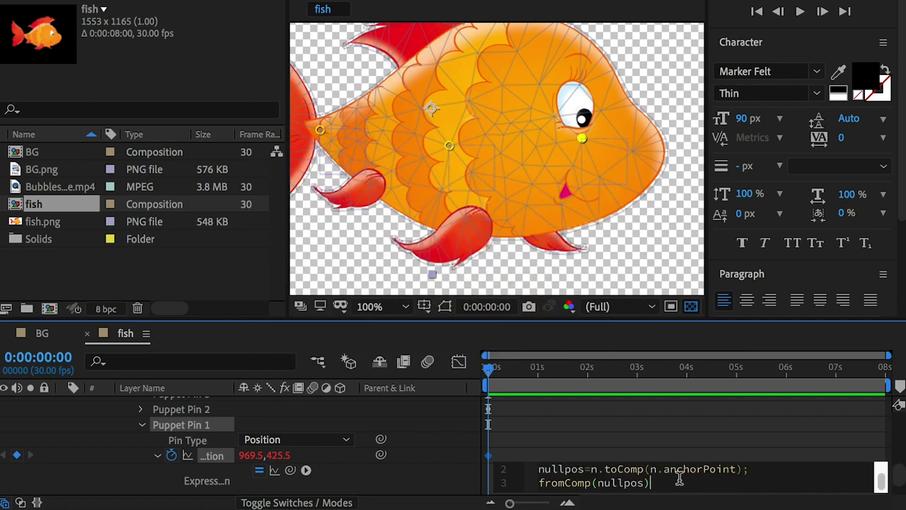
key(Up)
key(Up)
click(690, 469)
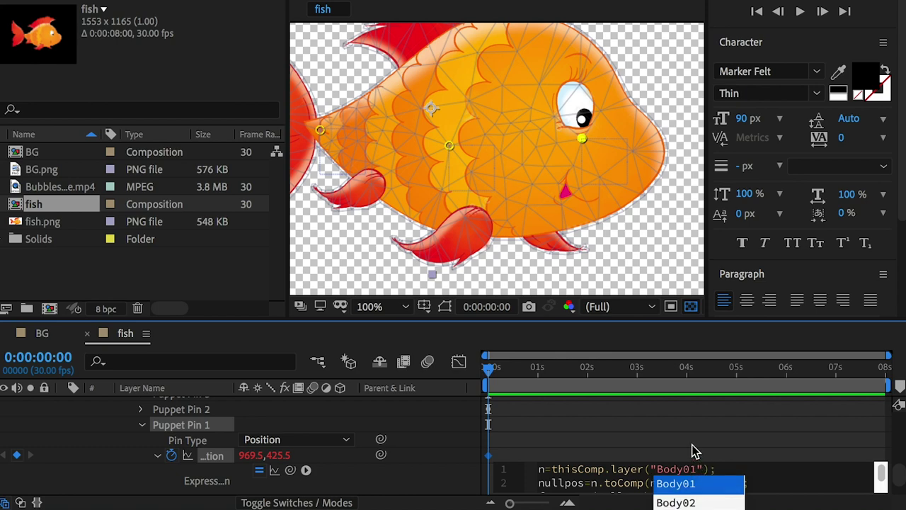
click(694, 451)
scroll(156, 453, up, 6)
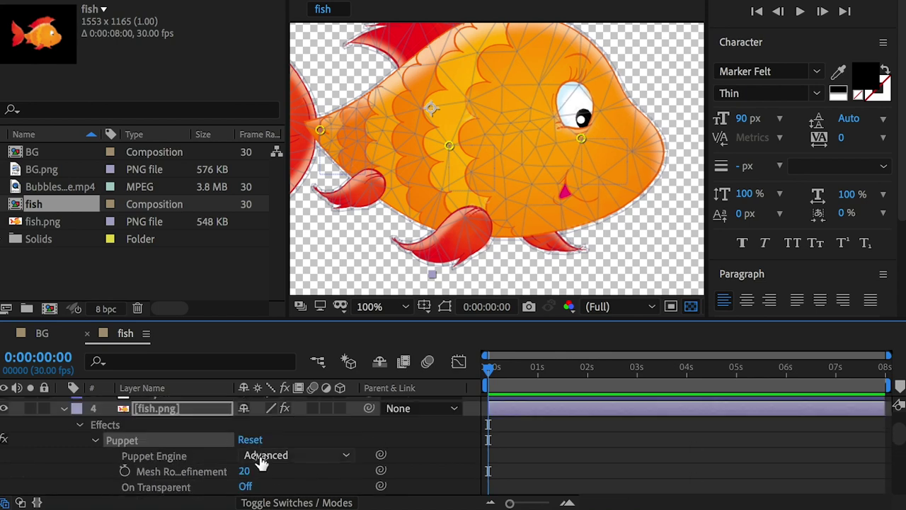
scroll(155, 429, down, 6)
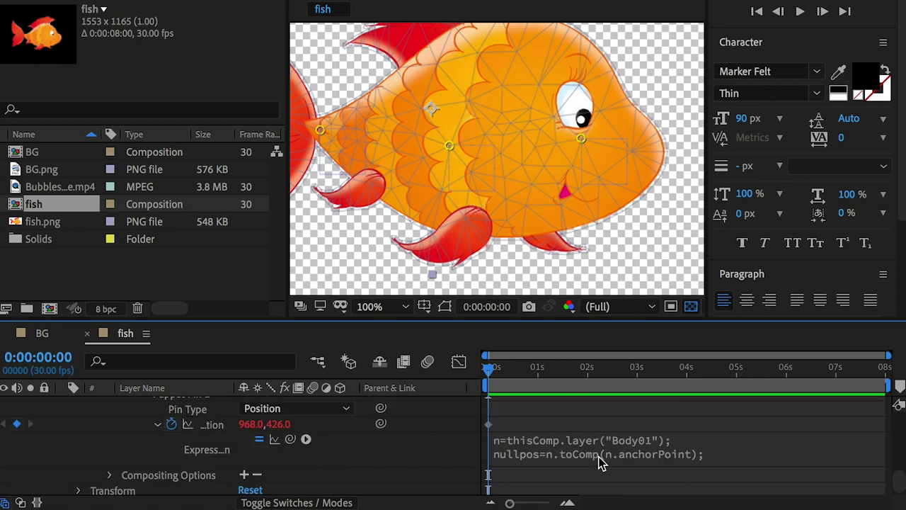
- Apply the same position expression to Puppet Pin 2, with the layer reference changed to "Body02"
scroll(157, 453, up, 2)
click(141, 440)
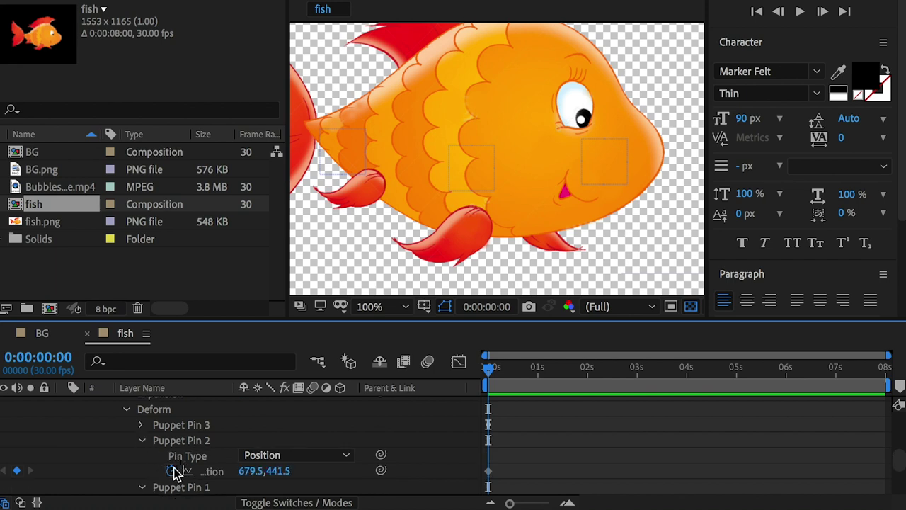
alt+click(172, 470)
key(super+v)
scroll(665, 484, up, 2)
click(693, 485)
key(BackSpace)
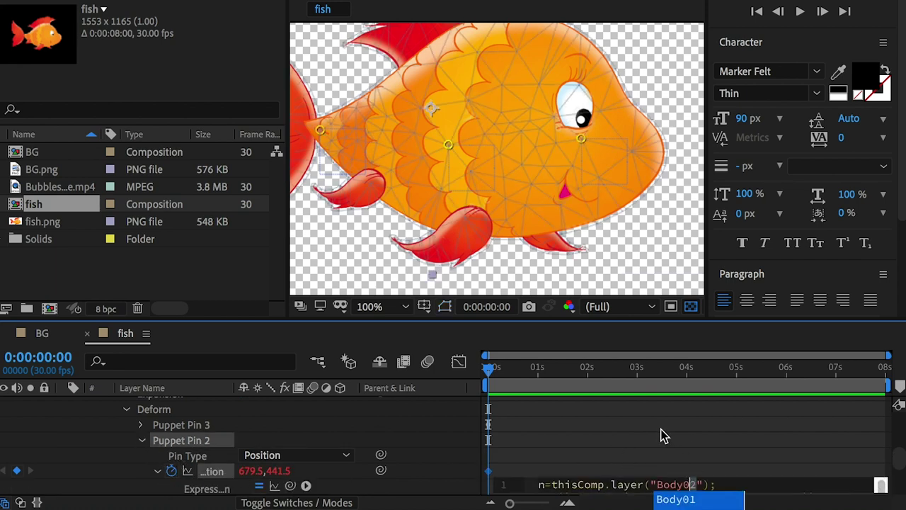
text(2)
click(439, 444)
- Apply the same position expression to Puppet Pin 3, with the layer reference changed to "Body03"
click(140, 425)
click(712, 486)
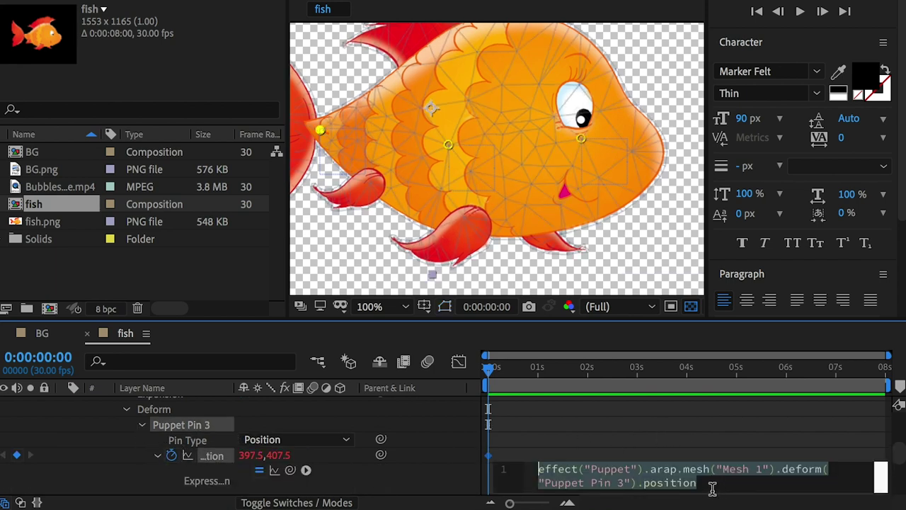
scroll(712, 486, up, 3)
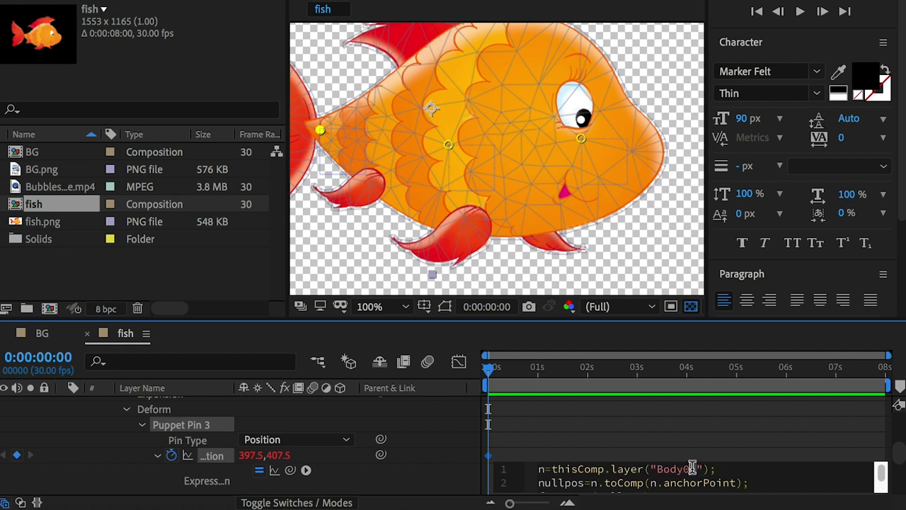
click(693, 468)
key(BackSpace)
text(3)
click(681, 439)
scroll(682, 439, down, 5)
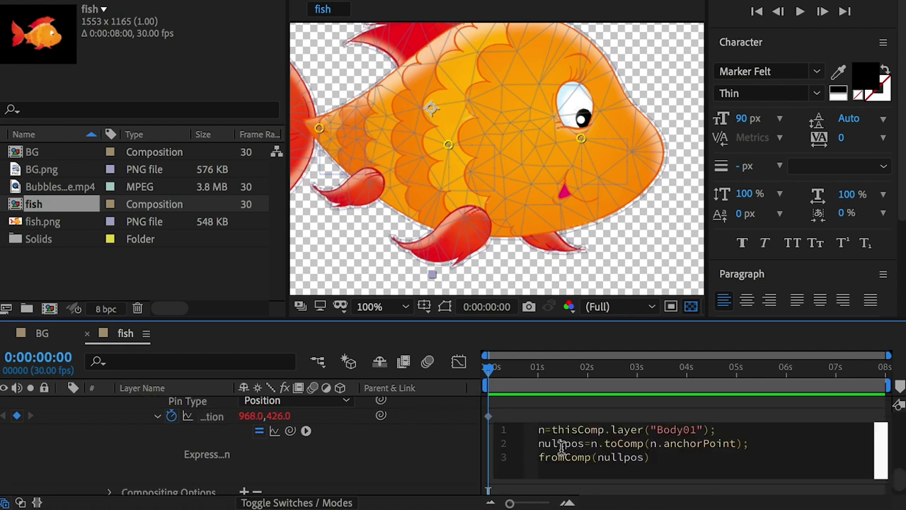
drag(724, 429, 666, 429)
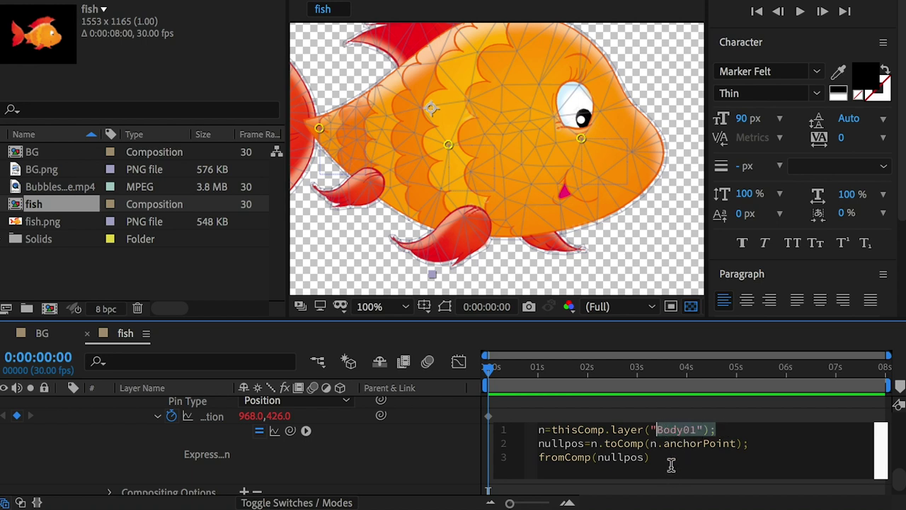
click(671, 465)
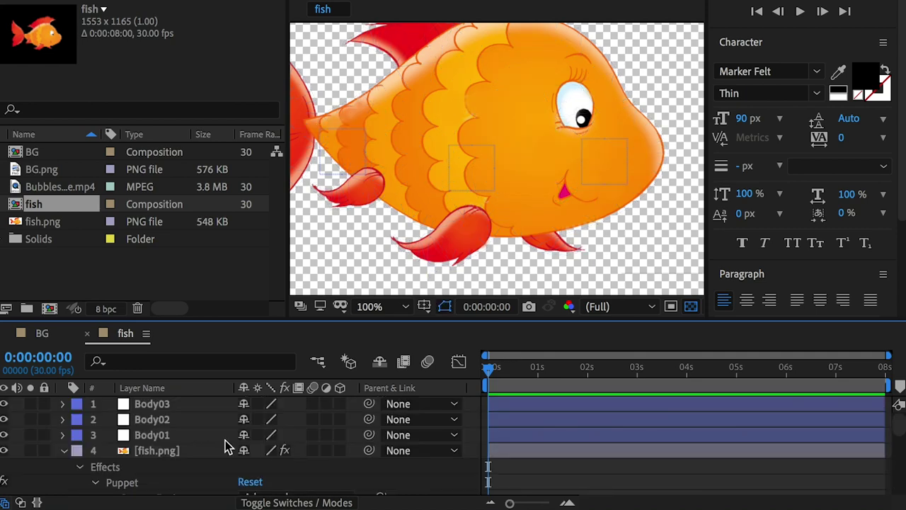
- Test the pin rig by moving the Body01, Body02 and Body03 nulls, undoing each move
click(158, 435)
drag(603, 156, 591, 170)
key(super+z)
drag(472, 169, 536, 99)
key(super+z)
drag(400, 156, 327, 204)
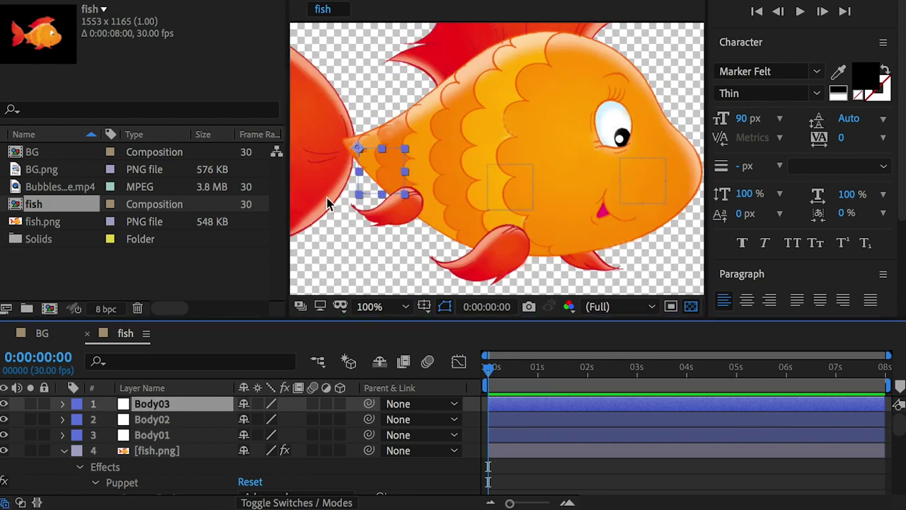
- Parent the Body03 null to Body02
click(405, 405)
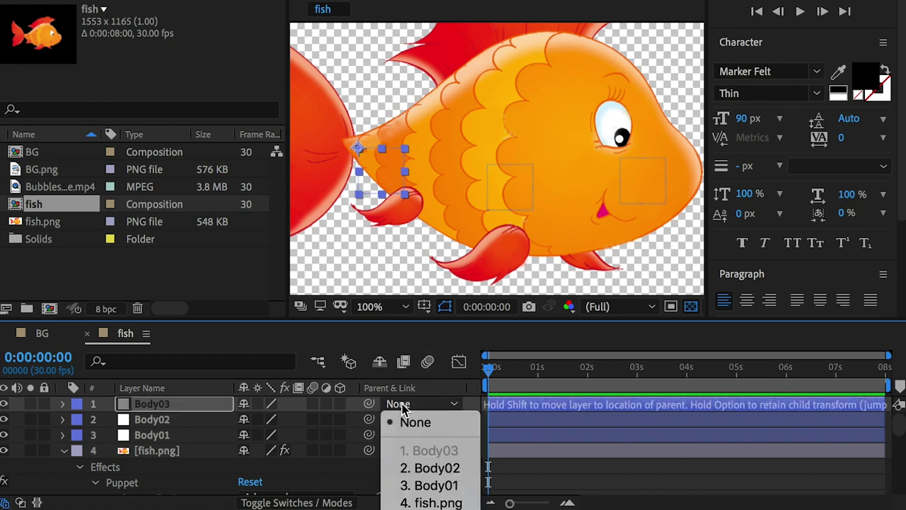
click(433, 468)
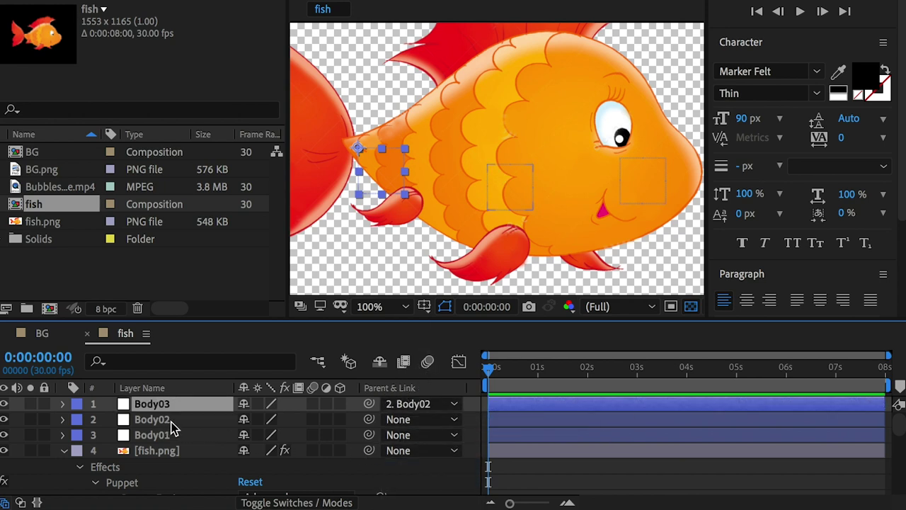
- Parent the Body02 null to Body01 and test the chain by moving the Body02 and Body01 nulls, undoing the moves
click(424, 420)
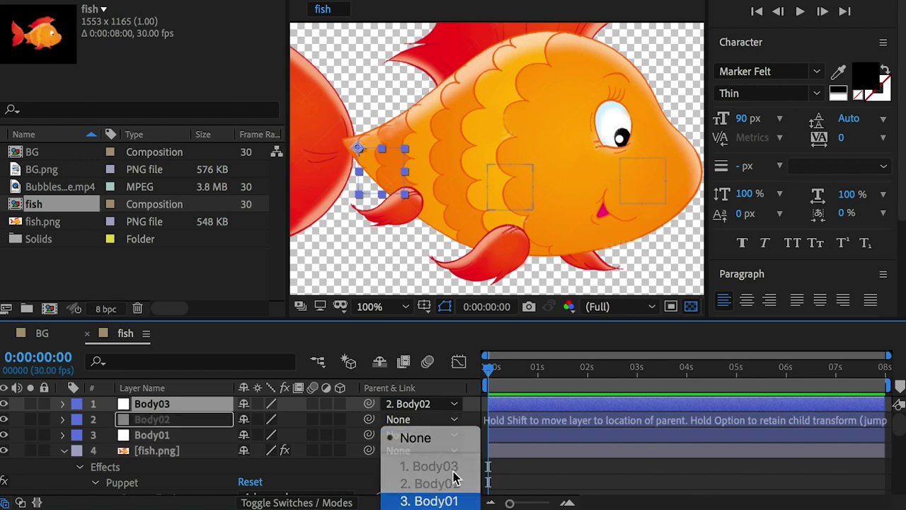
click(446, 500)
mouse_move(519, 189)
mouse_down()
mouse_move(515, 99)
mouse_move(512, 183)
mouse_up()
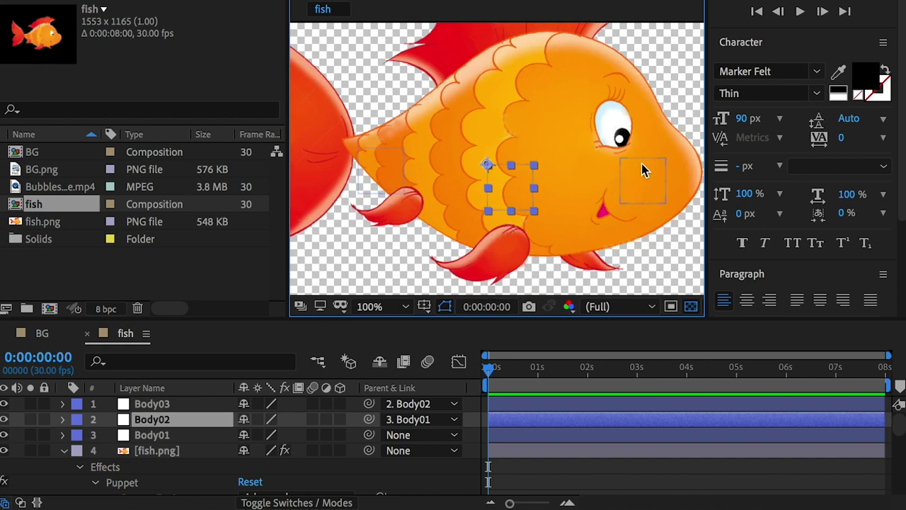
mouse_move(642, 166)
mouse_down()
mouse_move(641, 174)
mouse_move(632, 93)
mouse_move(642, 168)
mouse_up()
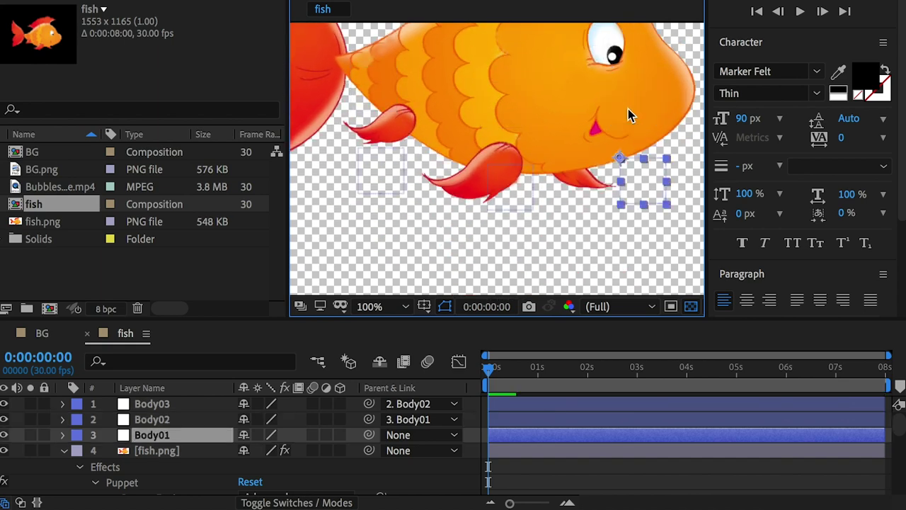
- Keyframe Body02's Rotation at 0:00:00:00 and 0:00:00:15, setting the first keyframe to -16°
click(198, 419)
key(r)
click(109, 434)
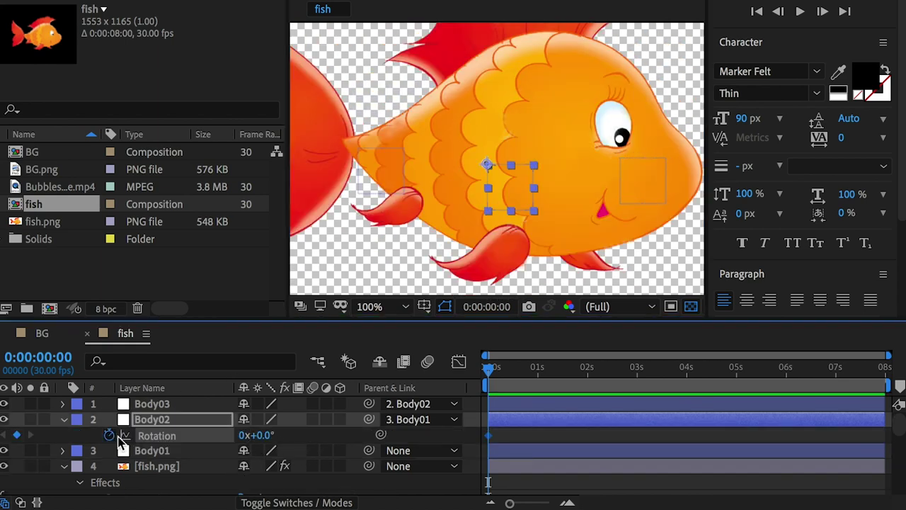
drag(889, 356, 621, 356)
click(564, 368)
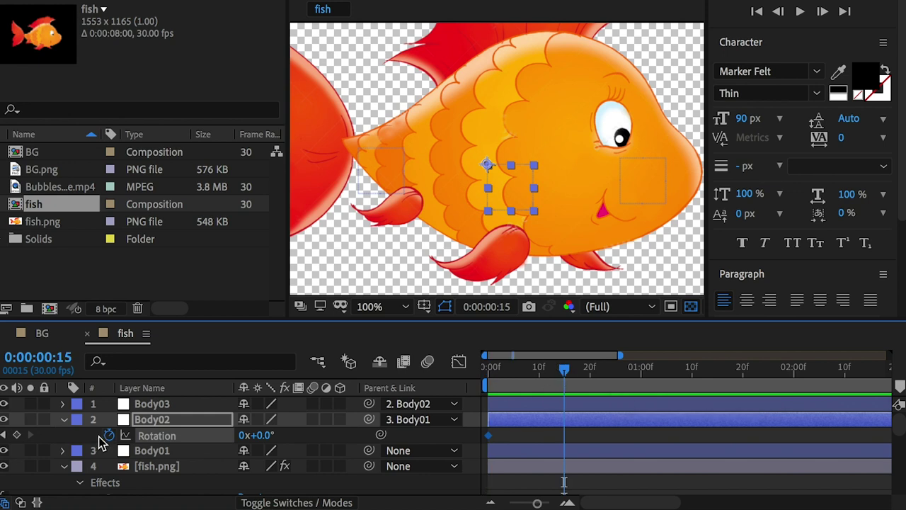
click(17, 434)
click(4, 435)
drag(259, 434, 244, 435)
click(31, 434)
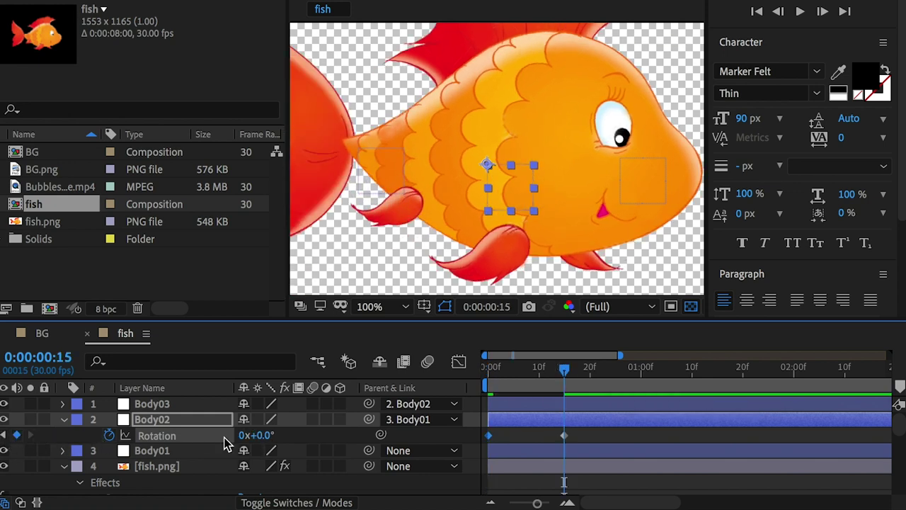
- Set Body02's Rotation keyframe at 0:00:00:15 to 16° and copy the first keyframe to 0:00:01:00
click(263, 436)
text(16)
key(Return)
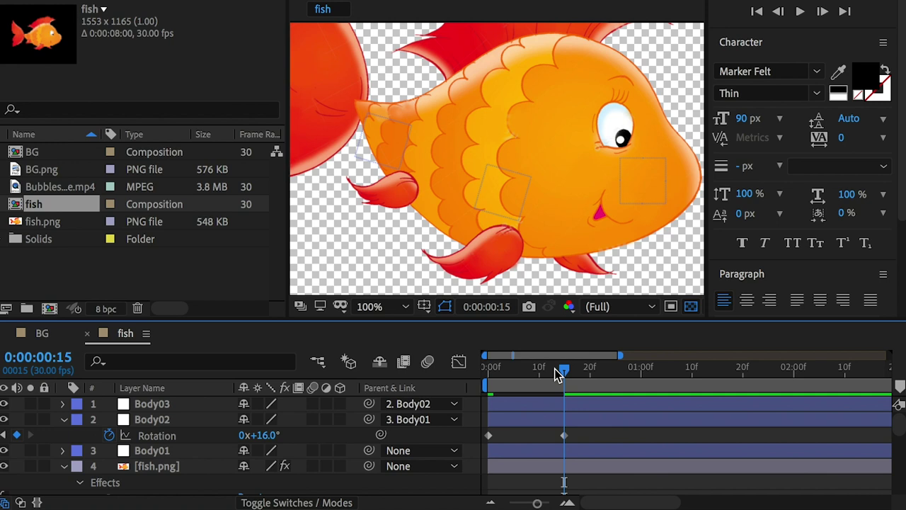
drag(559, 374, 640, 369)
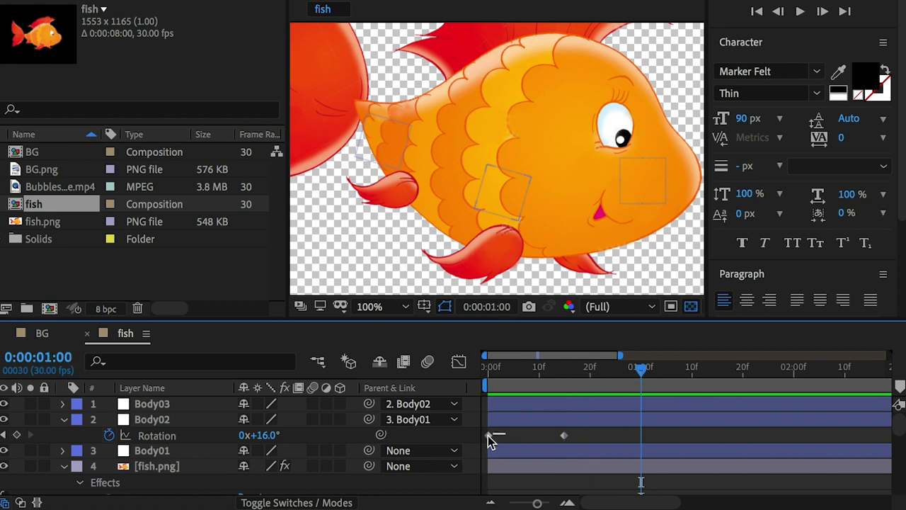
click(488, 434)
key(ctrl+c)
key(ctrl+v)
- Apply Easy Ease to Body02's three Rotation keyframes in the graph editor and preview the tail movement
drag(673, 431, 477, 444)
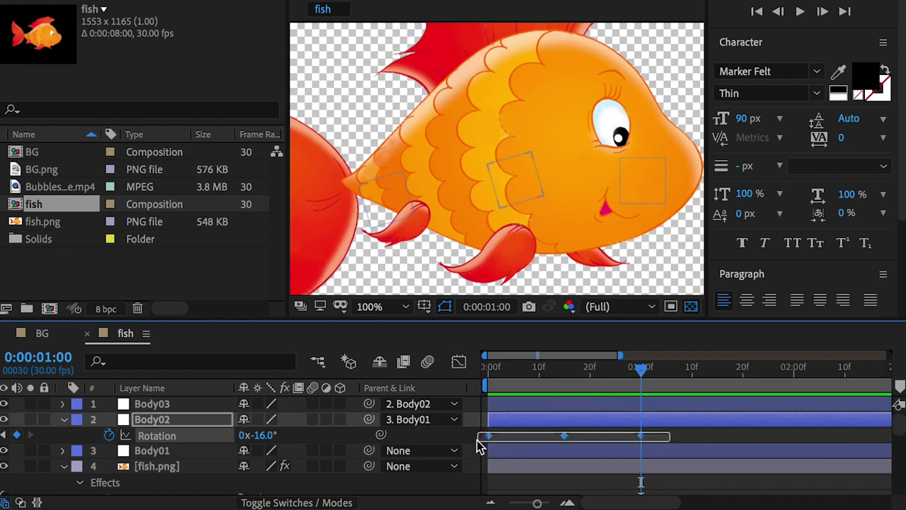
click(461, 363)
drag(671, 405, 473, 467)
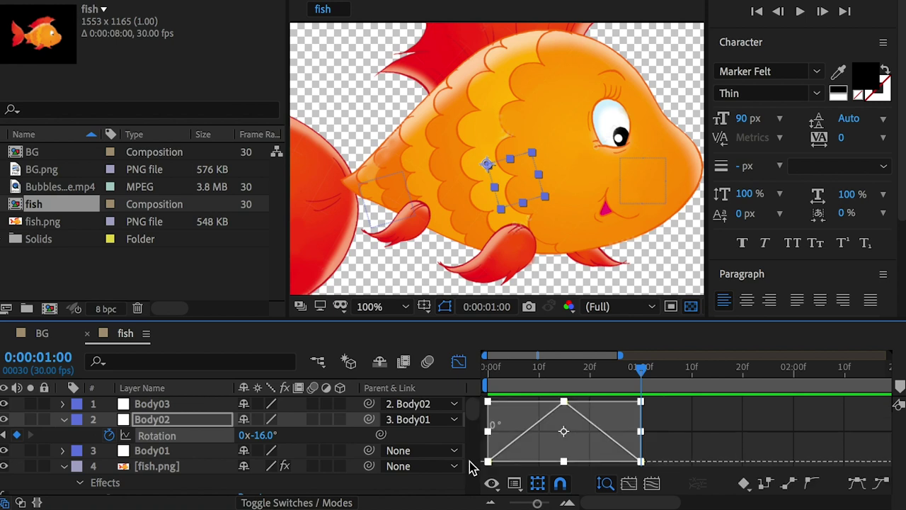
click(860, 485)
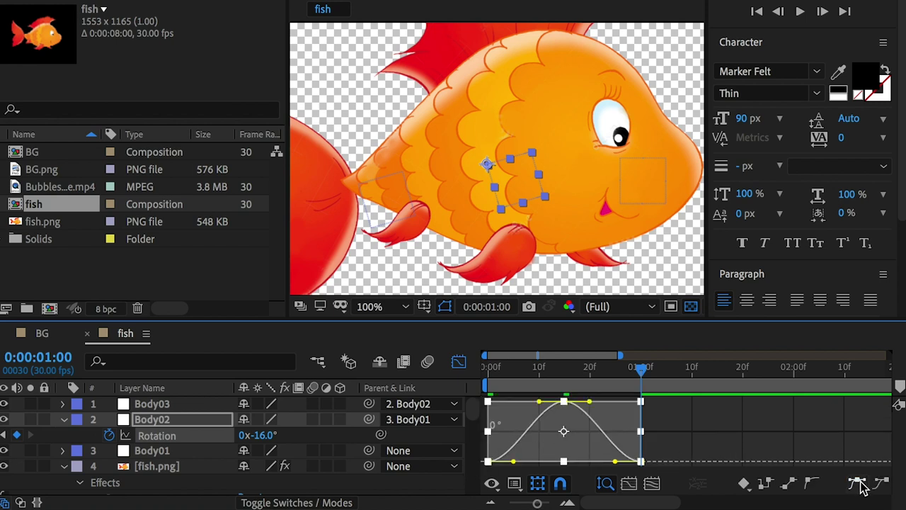
click(458, 362)
key(space)
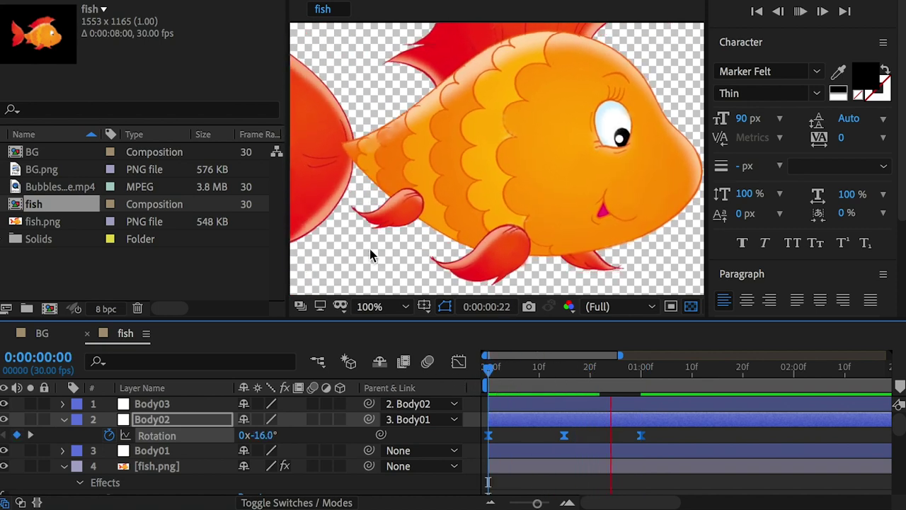
- Repeat Body02's eased Rotation keyframes by pasting copies at 0:00:01:00 and 0:00:02:00
click(643, 371)
drag(675, 438, 494, 442)
key(ctrl+v)
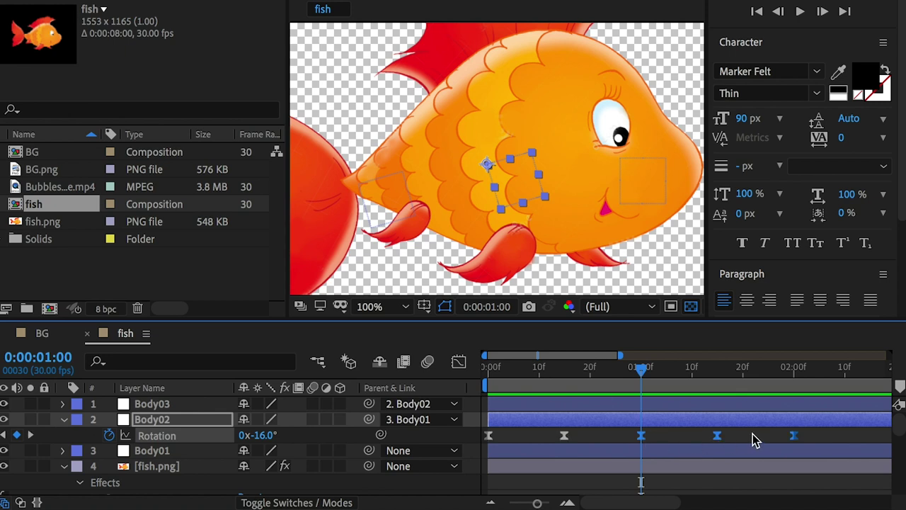
click(795, 370)
drag(814, 435, 487, 441)
key(ctrl+c)
key(ctrl+v)
- Paste a copy of all Body02 Rotation keyframes at 0:00:04:00 to fill the eight-second timeline, and return to the start
drag(620, 355, 825, 355)
click(724, 367)
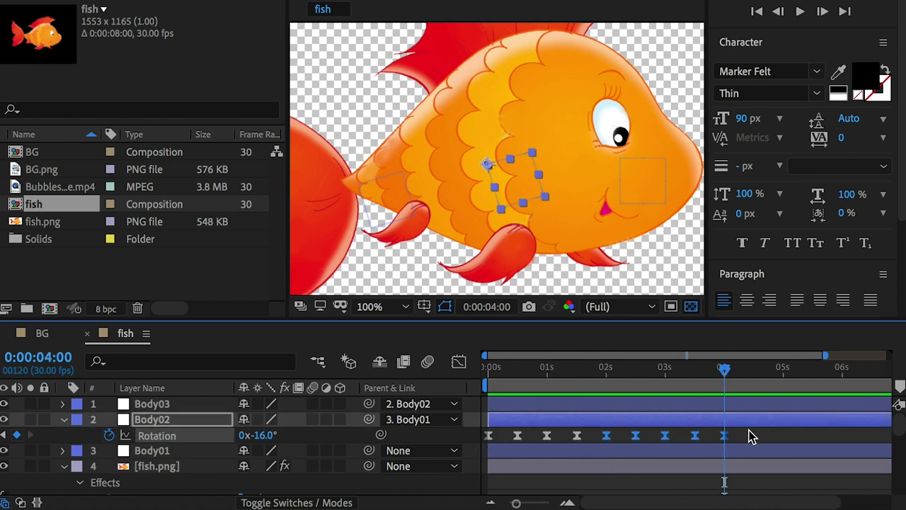
drag(748, 435, 469, 448)
key(ctrl+c)
key(ctrl+v)
drag(825, 355, 888, 355)
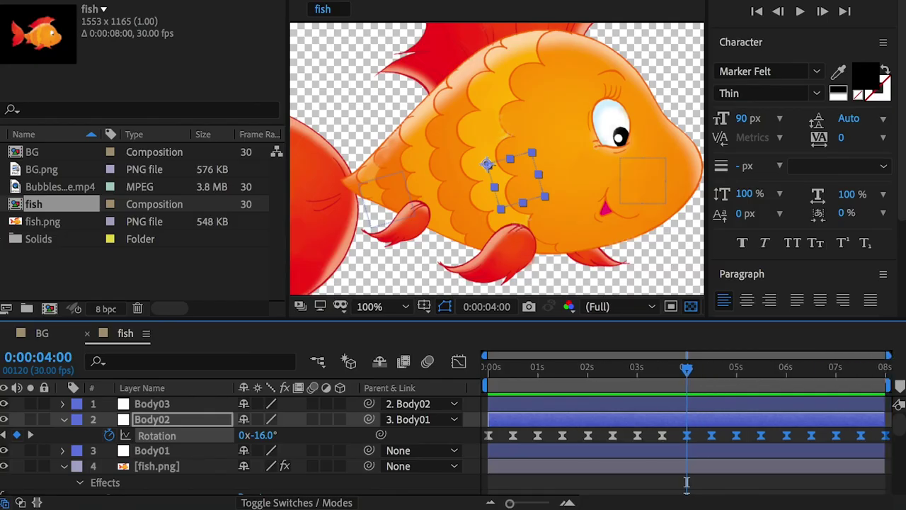
key(Home)
- Rename the fish composition to fish01 and create a new composition, fish02, from it
click(32, 207)
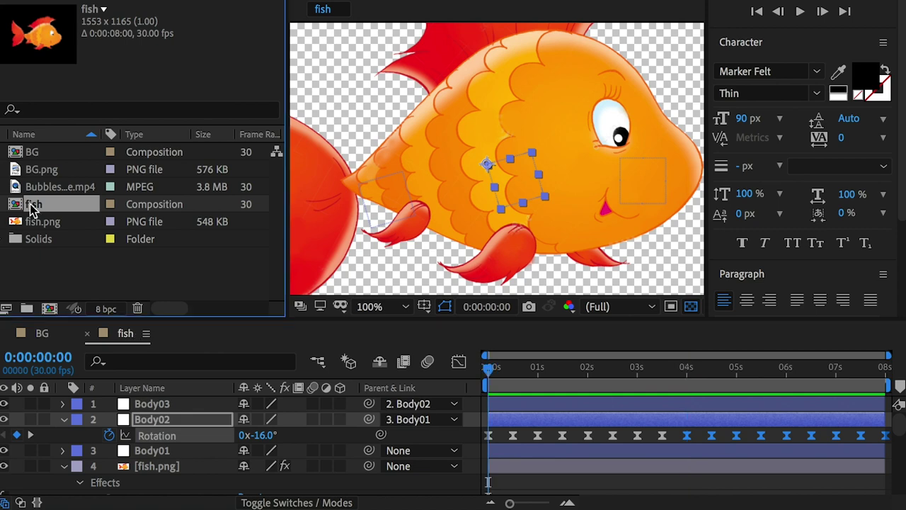
key(Return)
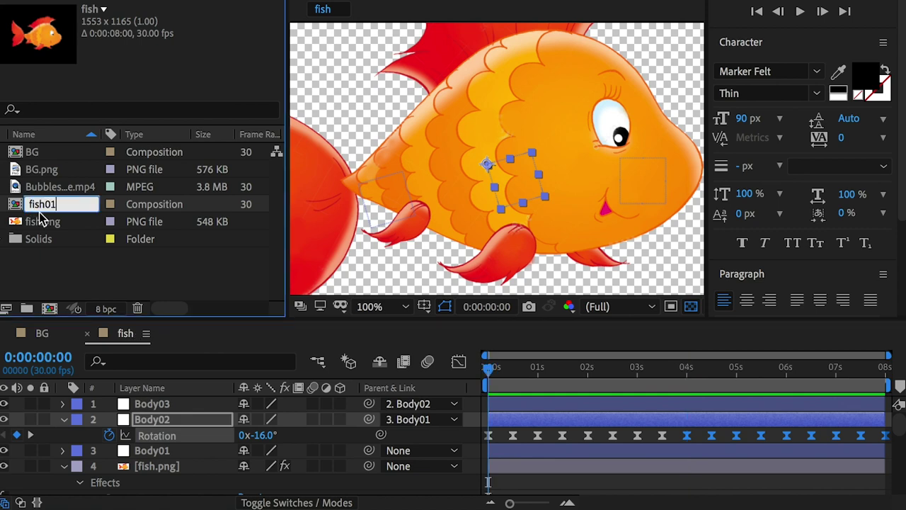
text(01)
click(40, 221)
drag(32, 204, 48, 309)
scroll(567, 154, down, 1)
- Keyframe the fish01 layer's Position at 0:00:00:00, and set its Y position to 619.5 at 0:00:01:08
drag(602, 185, 634, 164)
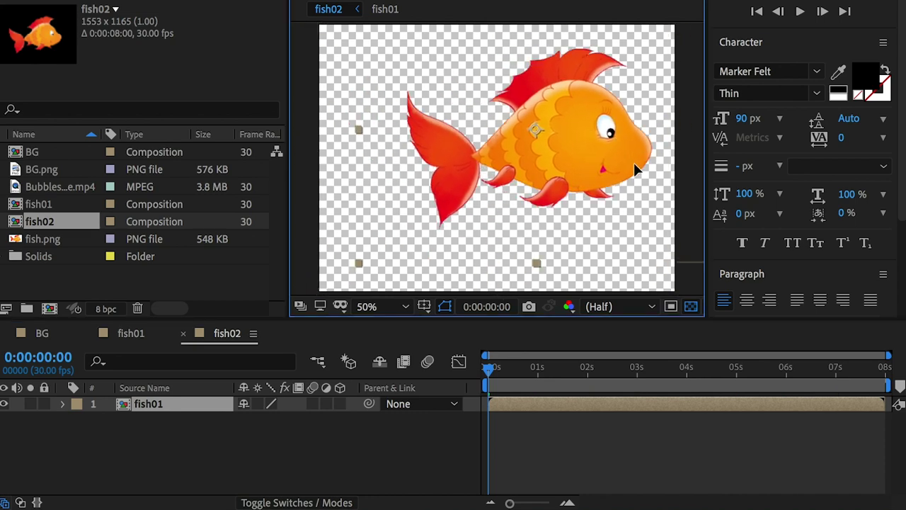
key(space)
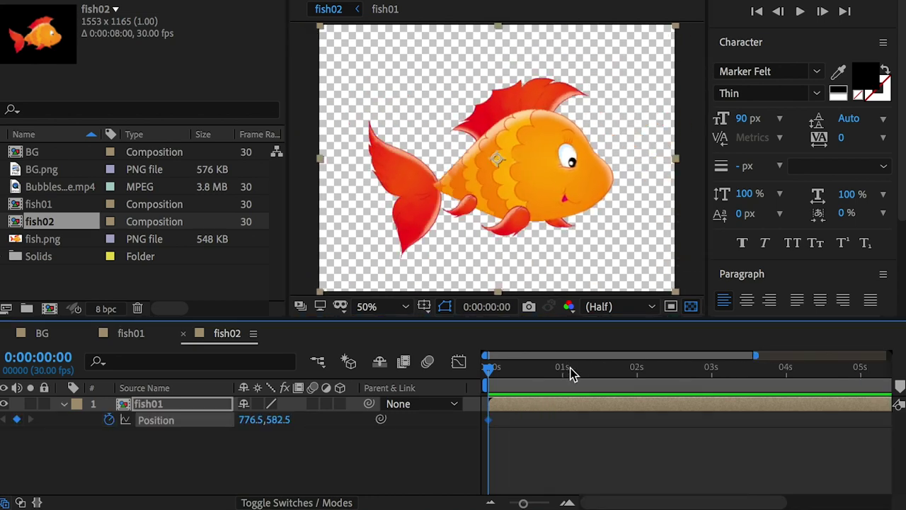
mouse_move(572, 374)
mouse_down()
mouse_move(595, 376)
mouse_move(585, 377)
mouse_up()
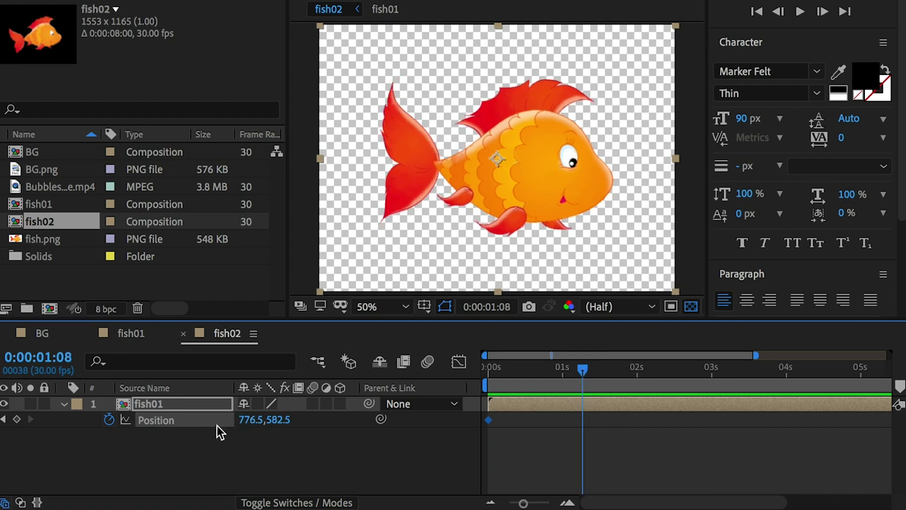
drag(277, 422, 291, 422)
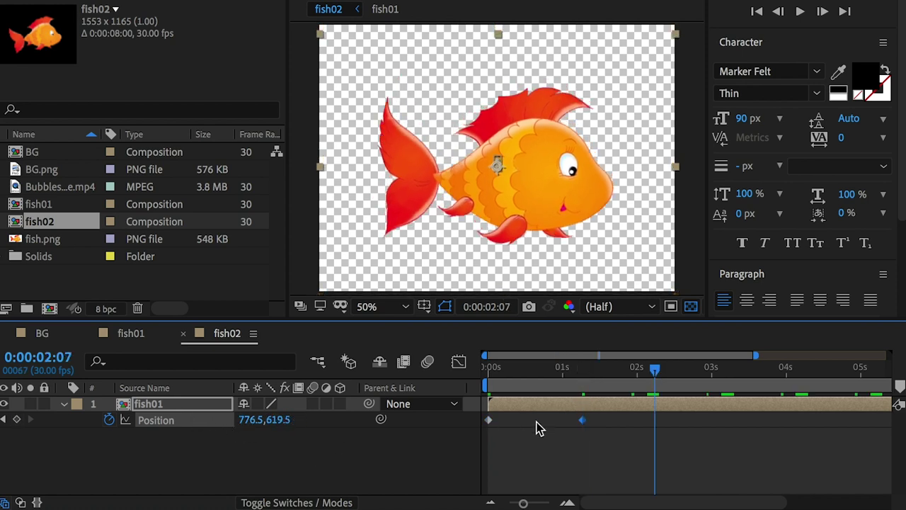
- Continue fish01's up-and-down Position keyframes, with Y 582.5 at 0:00:02:07, 599.5 at 0:00:03:12 and 605.5 at 0:00:07:18
drag(519, 417, 476, 423)
key(super+c)
key(super+v)
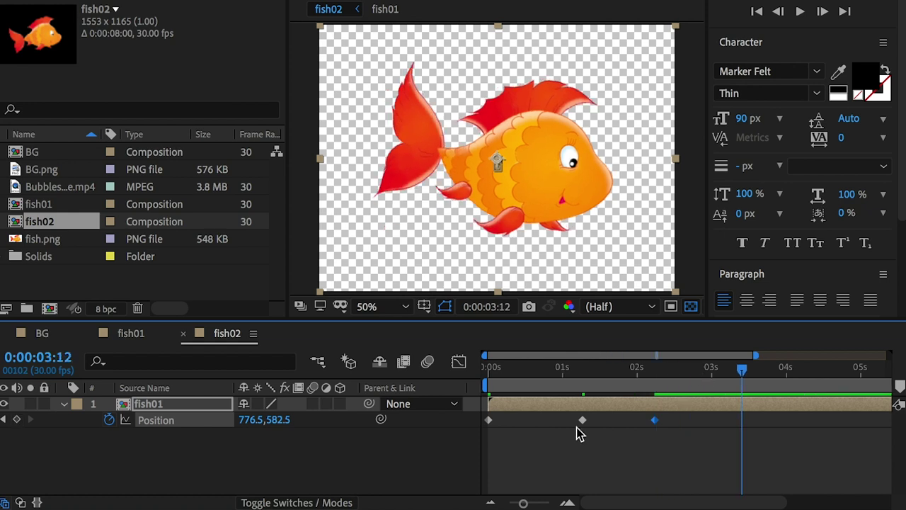
key(super+c)
key(super+v)
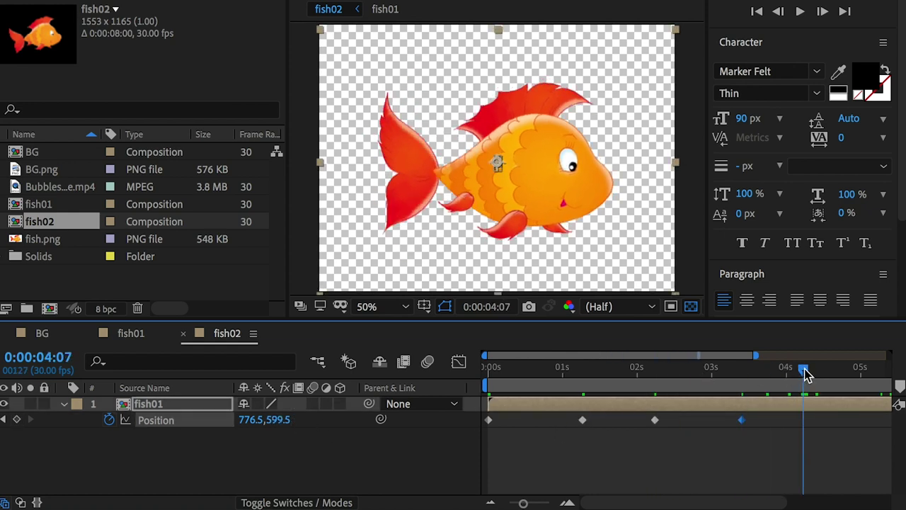
drag(806, 376, 818, 373)
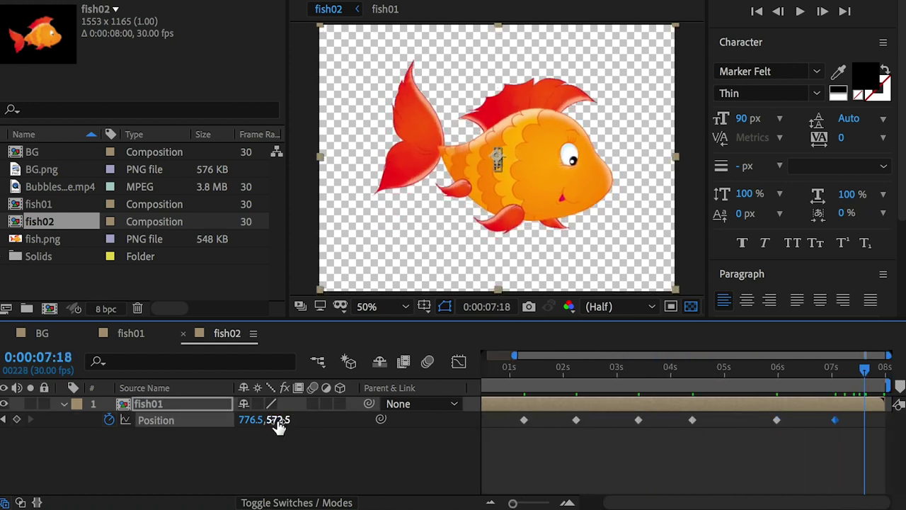
drag(296, 421, 305, 424)
- Apply Easy Ease to all of fish01's Position keyframes and preview the floating motion from the start
key(minus)
drag(881, 413, 478, 429)
click(459, 363)
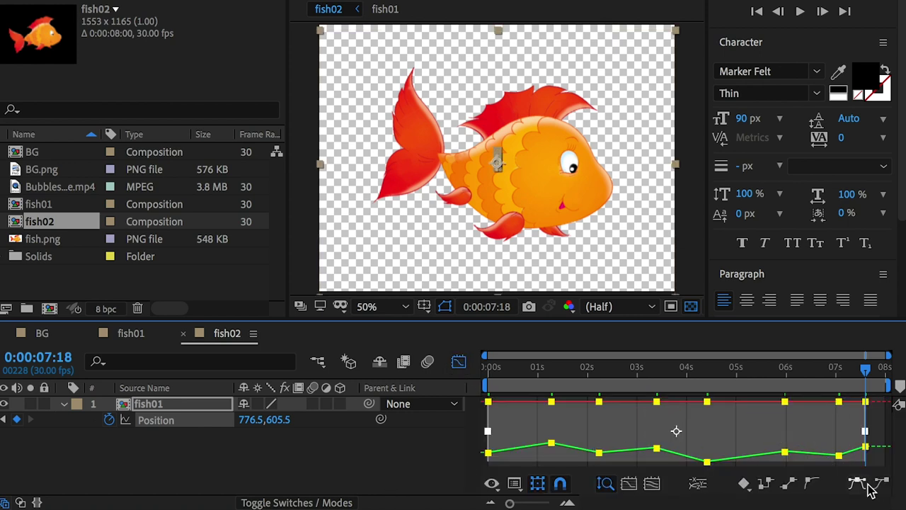
click(458, 363)
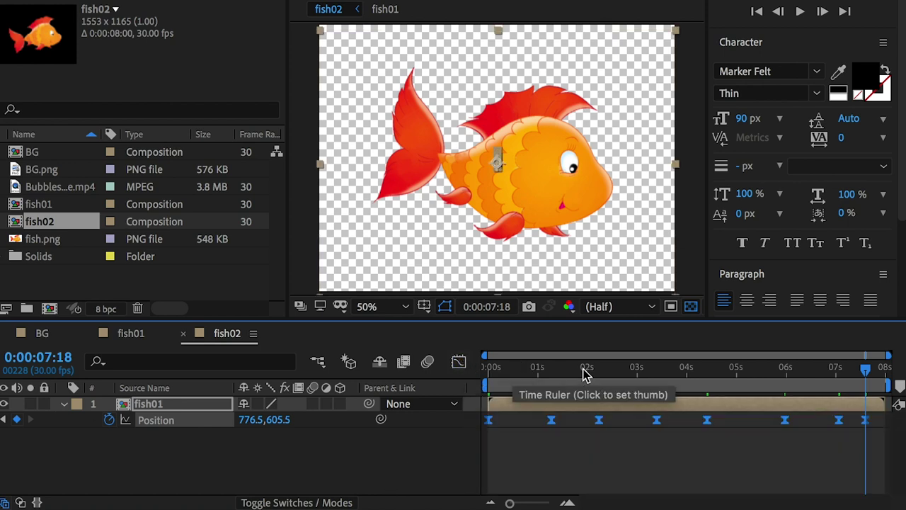
drag(587, 371, 442, 374)
key(space)
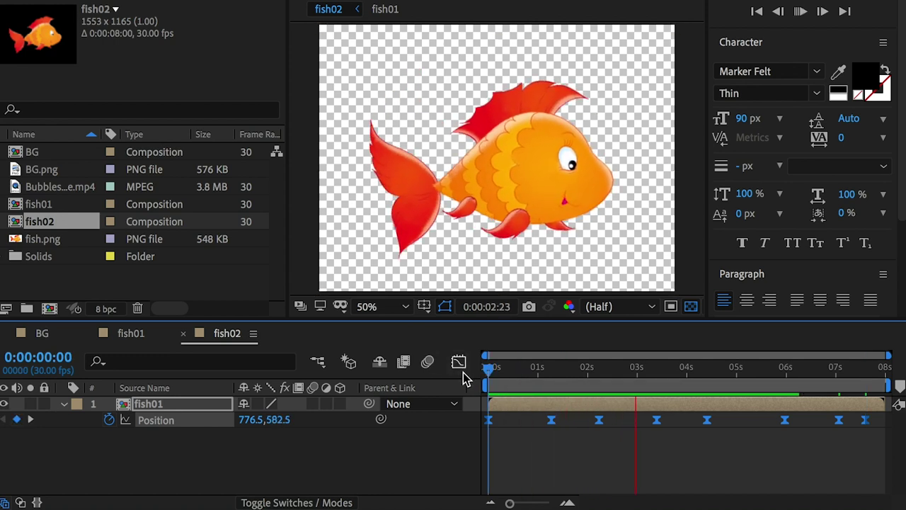
- Add fish02 above the background in the BG composition, scale it to 47%, and preview it
click(37, 334)
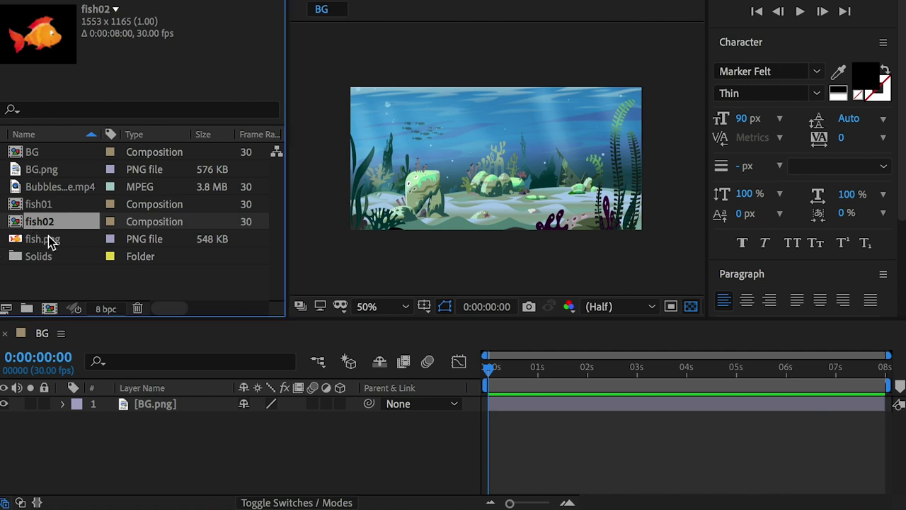
drag(149, 411, 149, 410)
key(s)
drag(280, 420, 241, 420)
key(space)
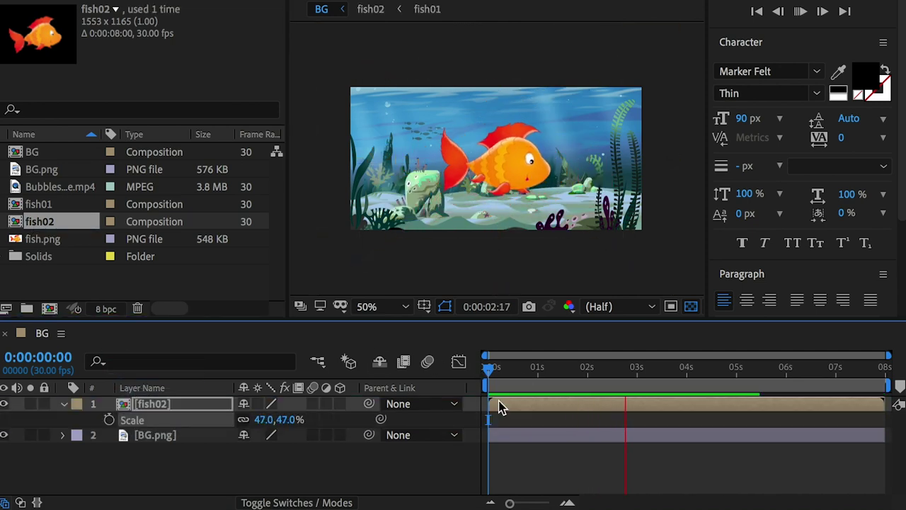
- Animate fish02's Position from off-screen at -272, 261.5 to a hold at 456, 273.5, exiting the opposite side at 0:00:07:15
drag(478, 111, 362, 98)
click(110, 420)
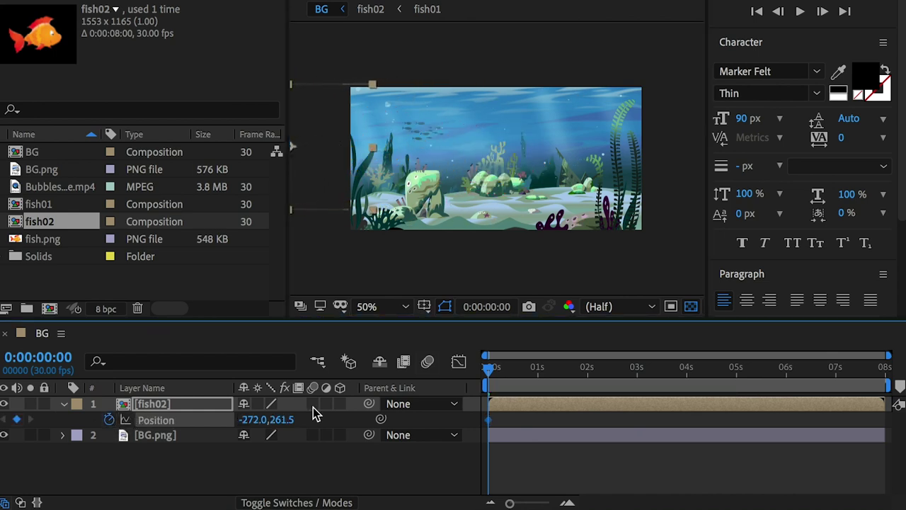
drag(363, 150, 460, 168)
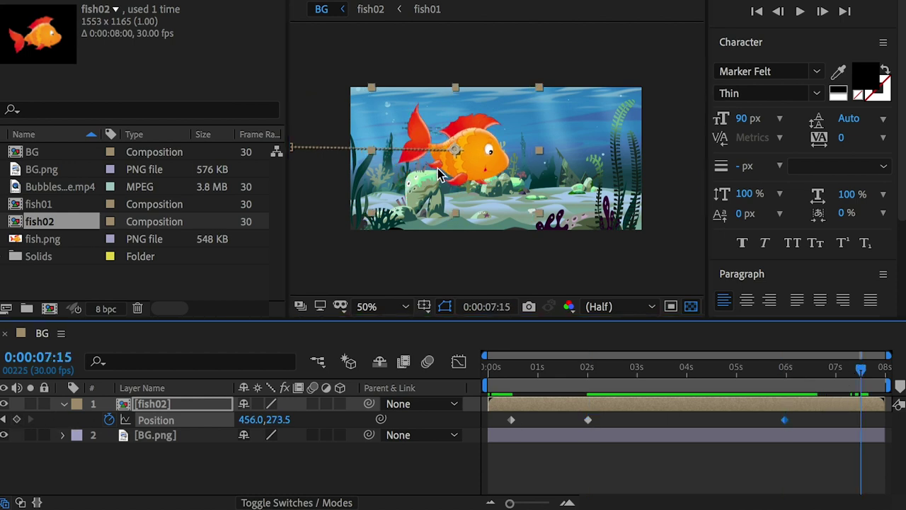
drag(439, 174, 602, 159)
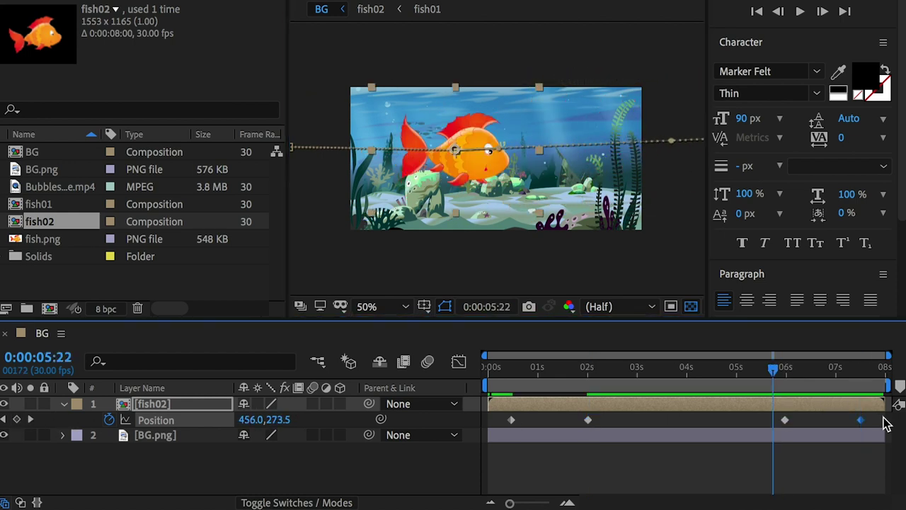
- Apply Easy Ease to fish02's four Position keyframes and preview the swim across the scene
drag(876, 414, 499, 425)
click(459, 362)
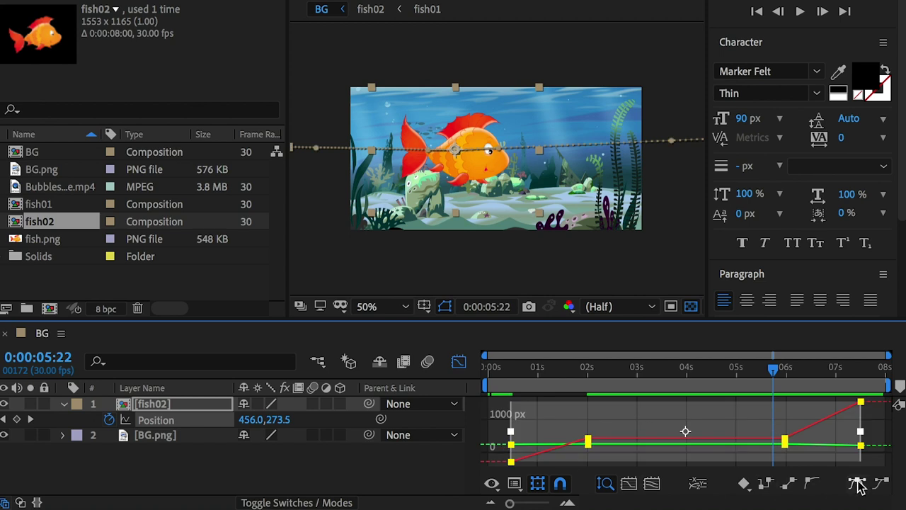
click(459, 362)
drag(586, 373, 486, 379)
key(space)
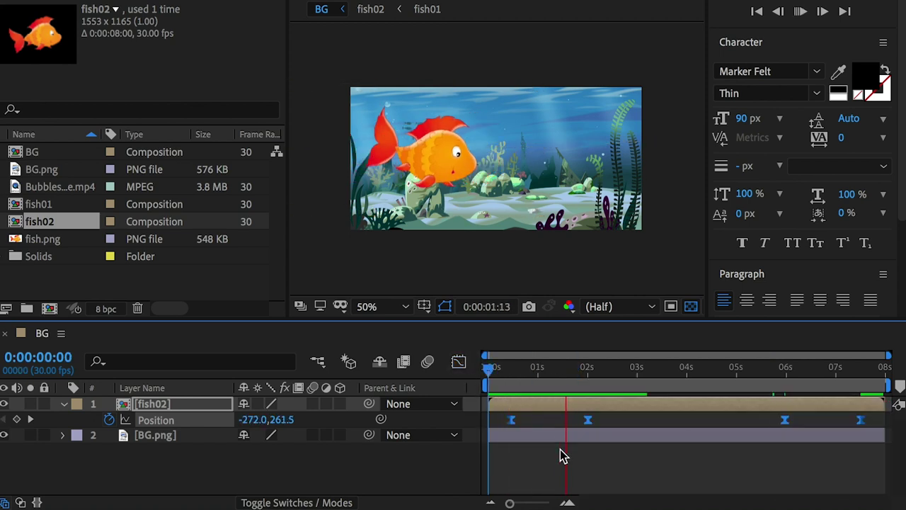
- Place the Bubbles footage above fish02, set its blending mode to Screen, and preview the scene
click(40, 188)
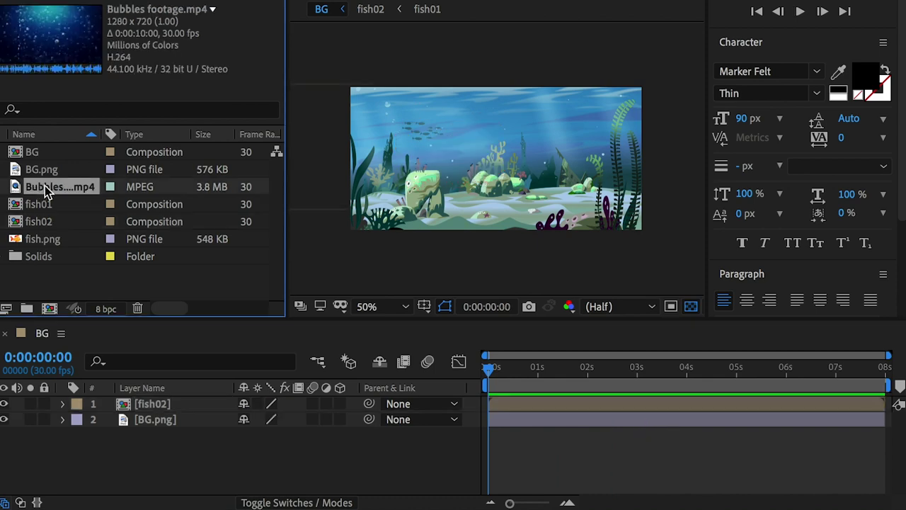
drag(170, 398, 174, 400)
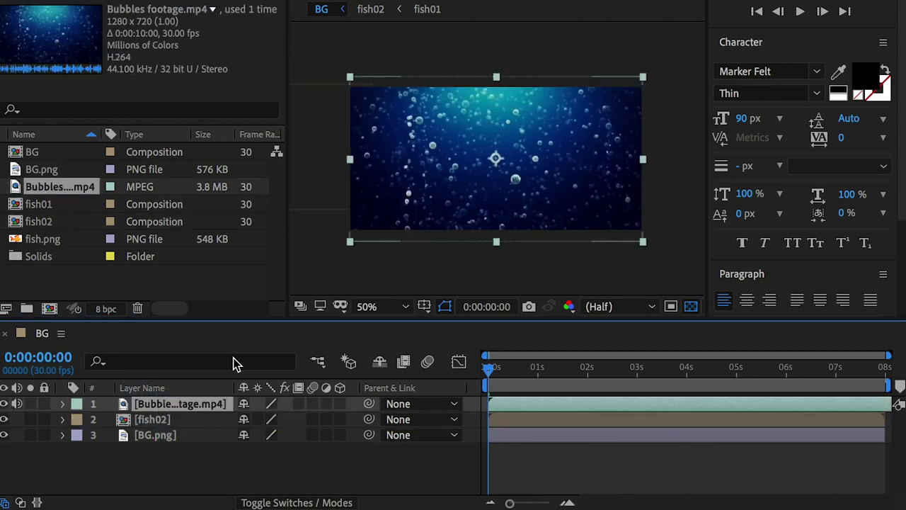
right_click(200, 405)
mouse_move(261, 428)
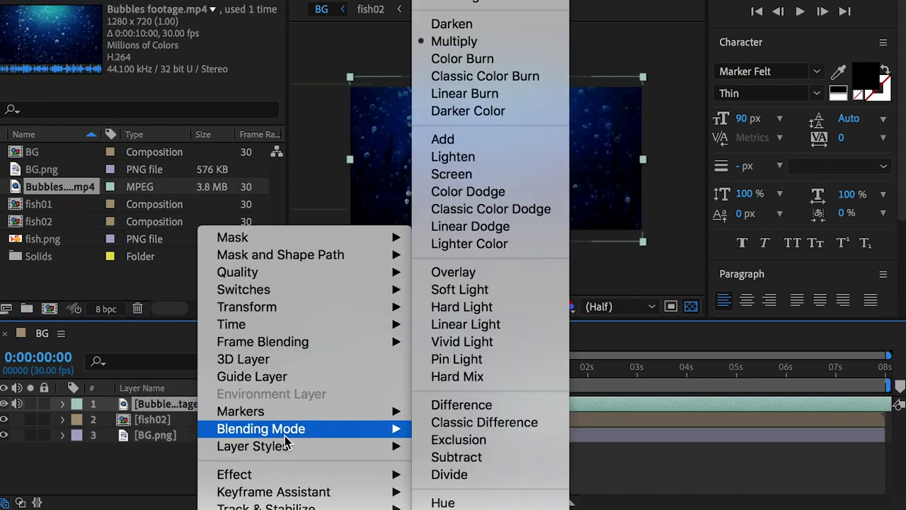
click(494, 177)
drag(535, 369, 515, 368)
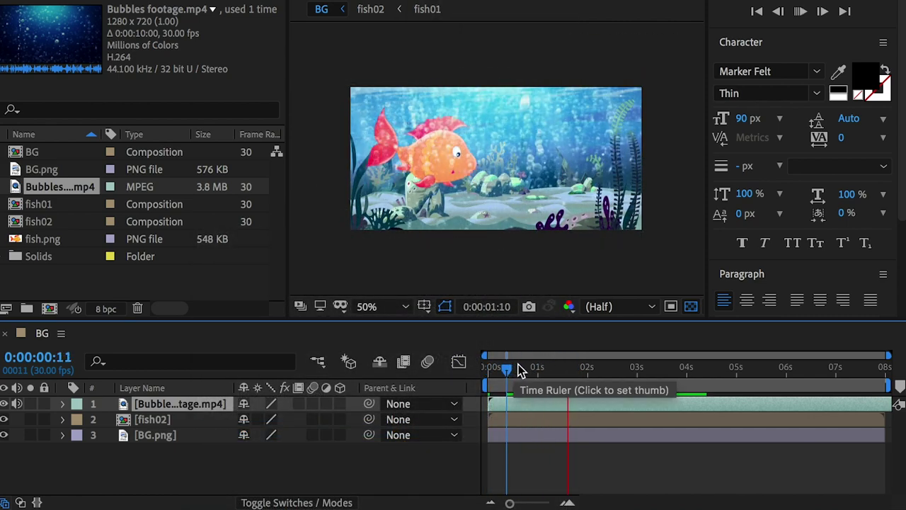